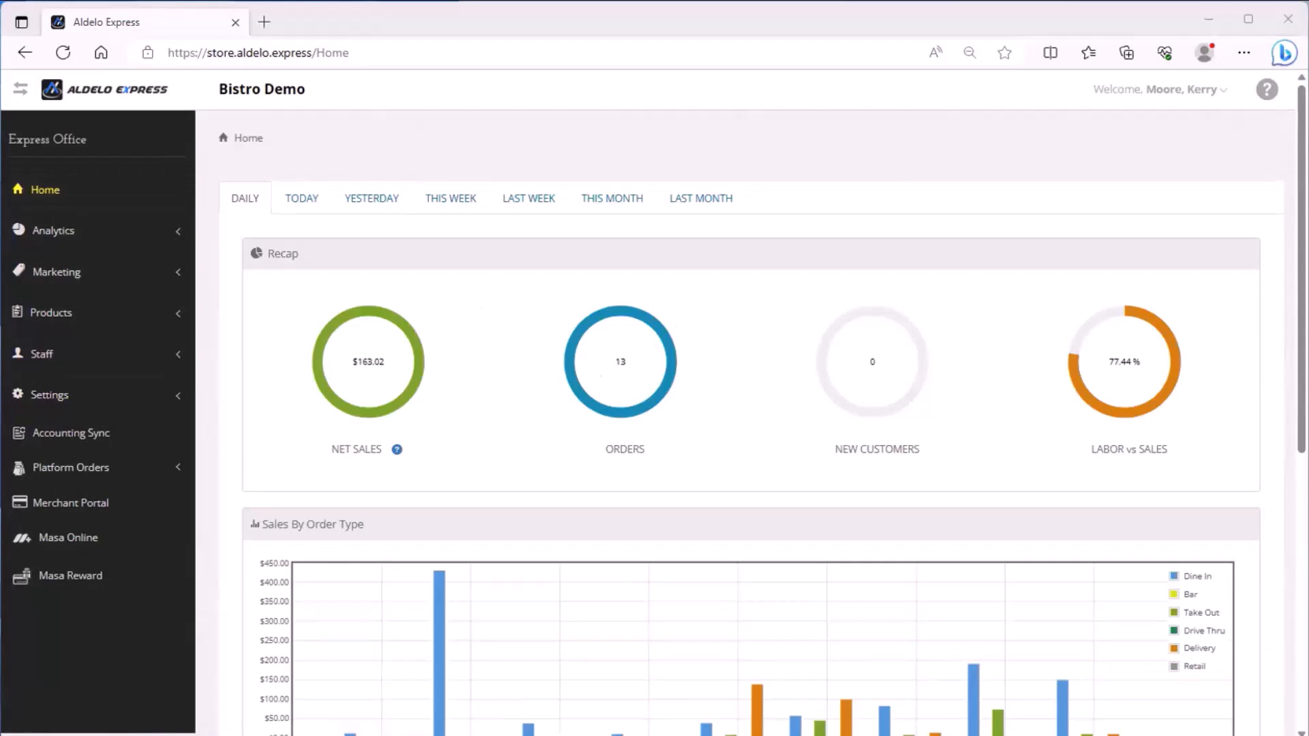
Open the Integrated Payments options in the store's Financial Config settings
click(80, 394)
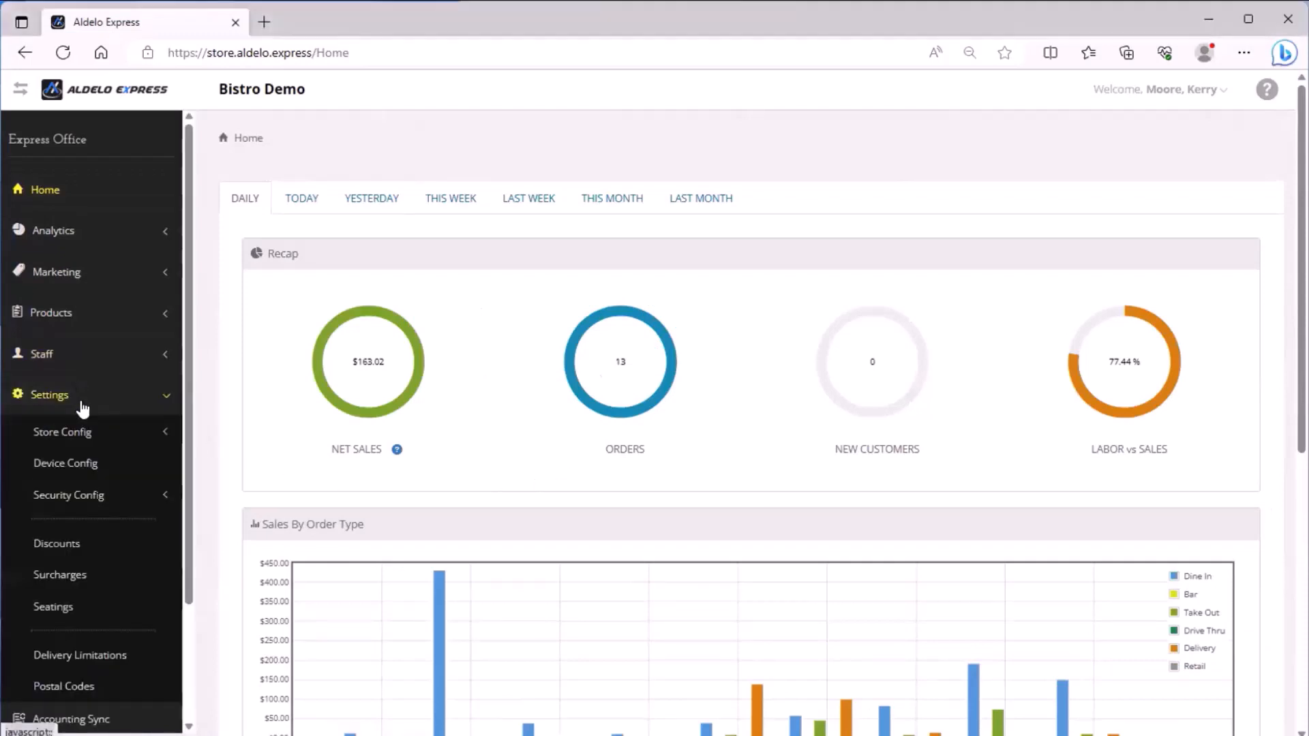
click(82, 442)
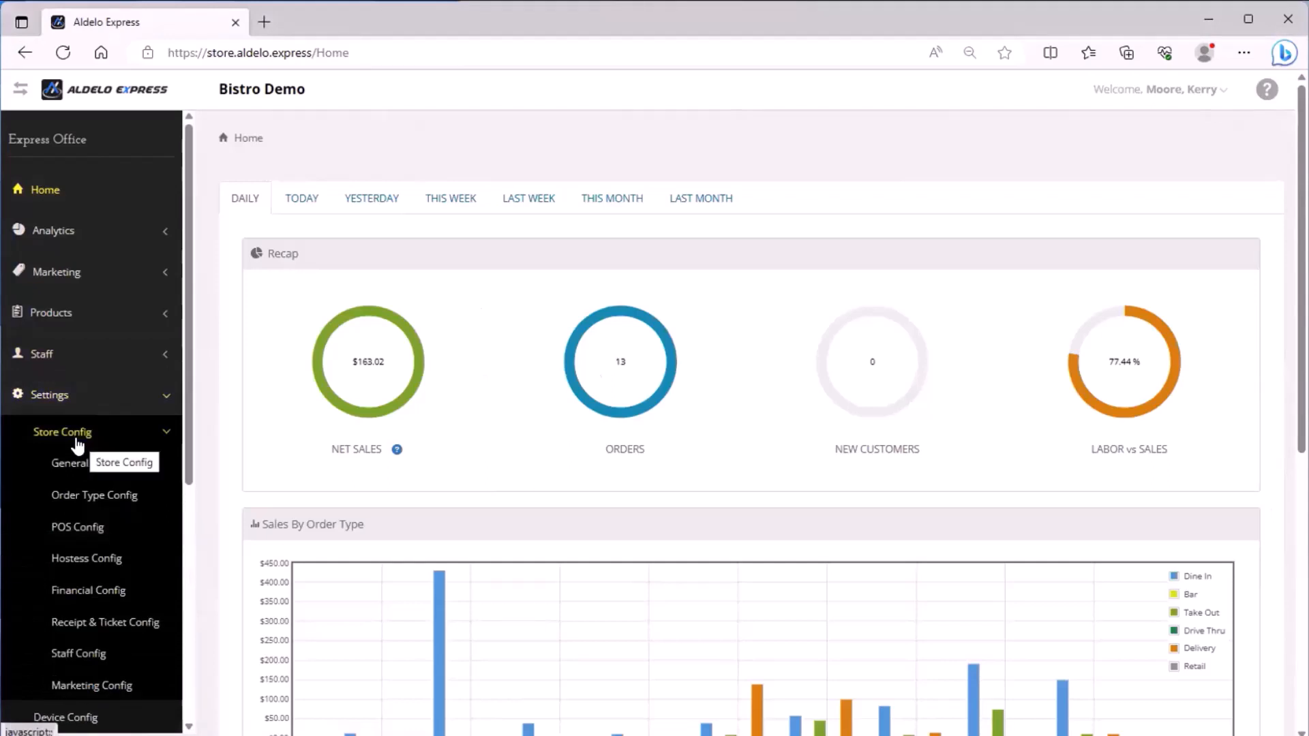
click(102, 600)
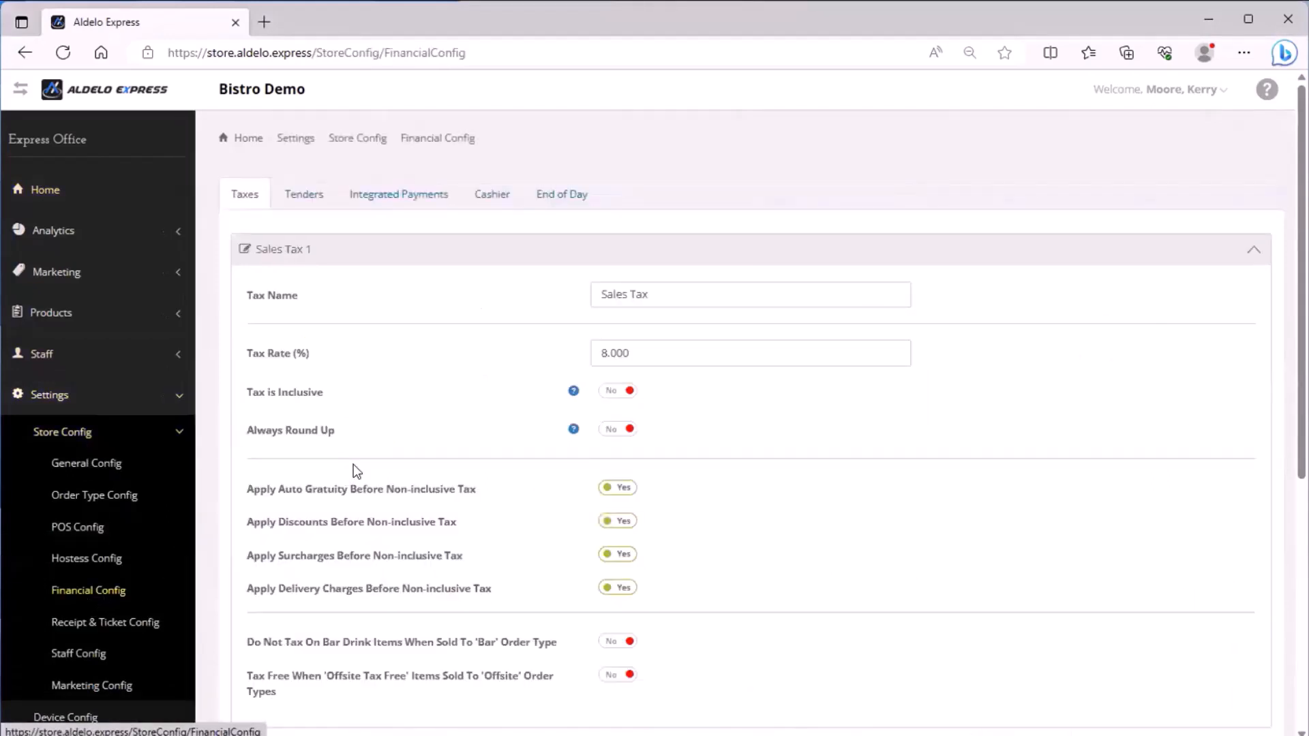
click(392, 202)
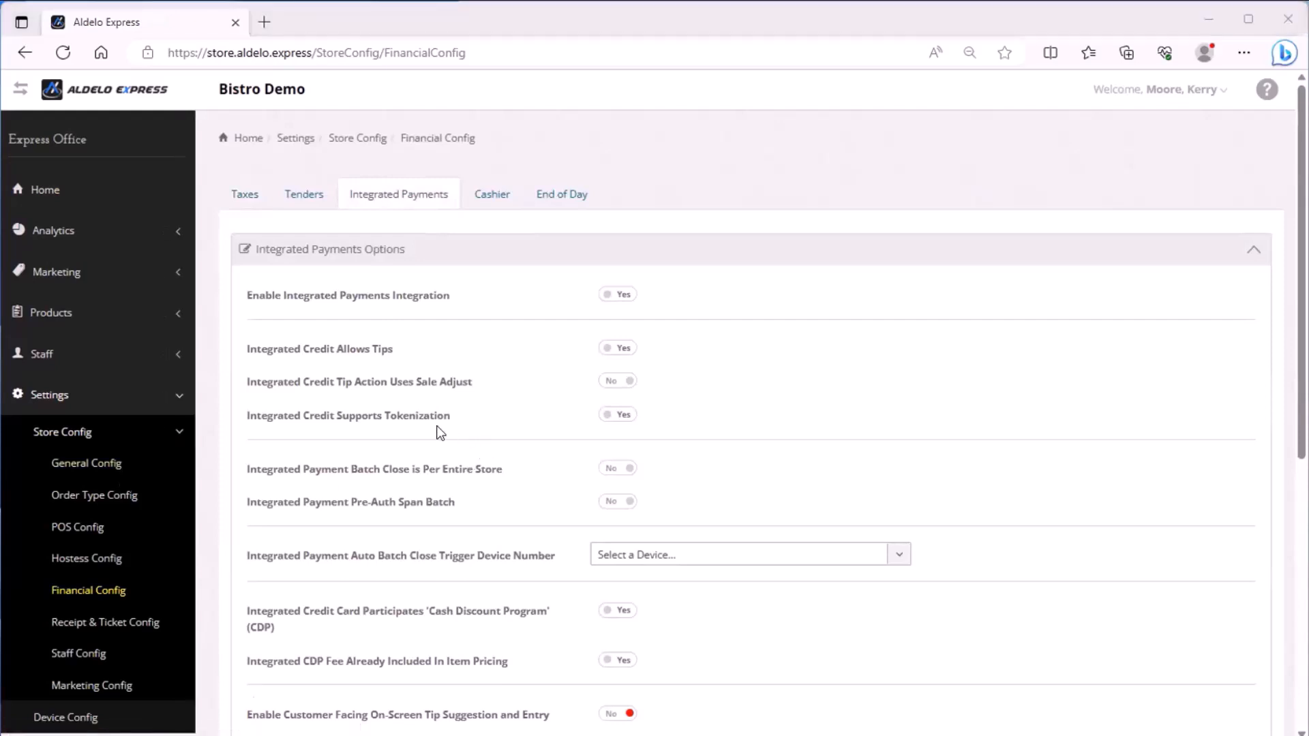
drag(453, 417, 244, 421)
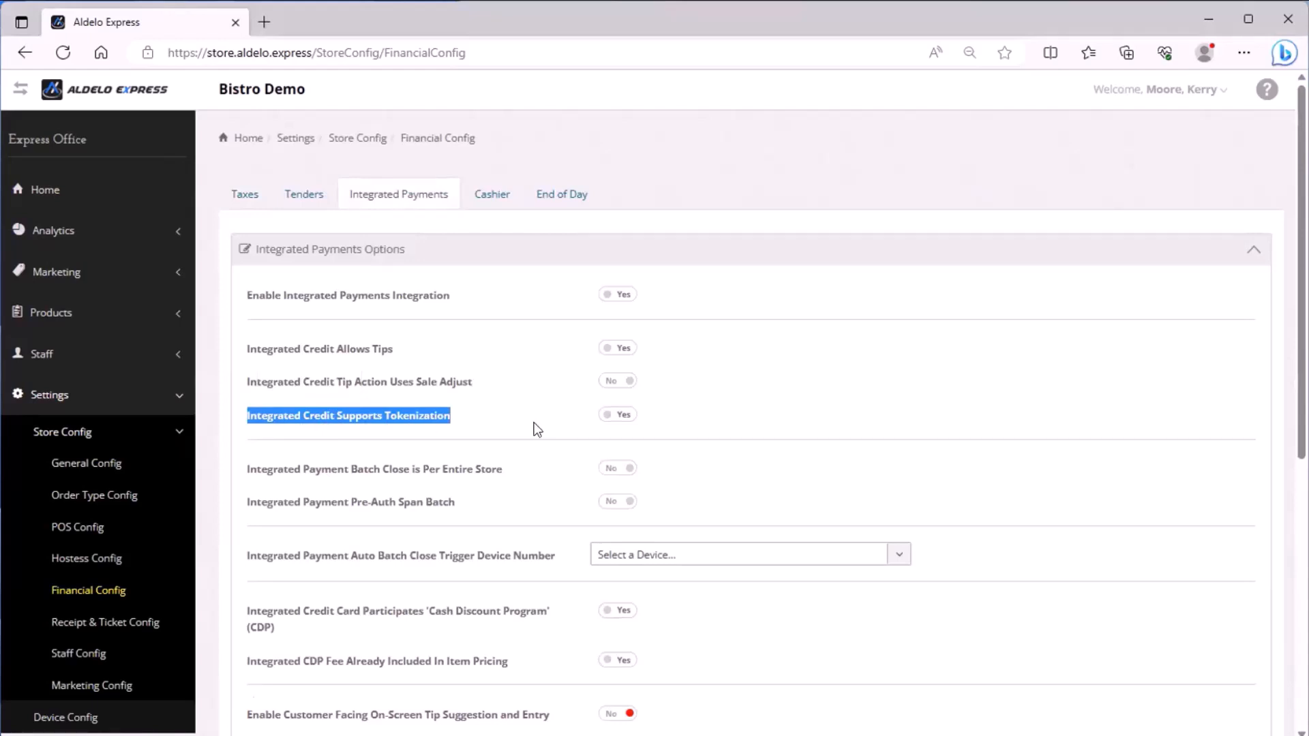
click(488, 405)
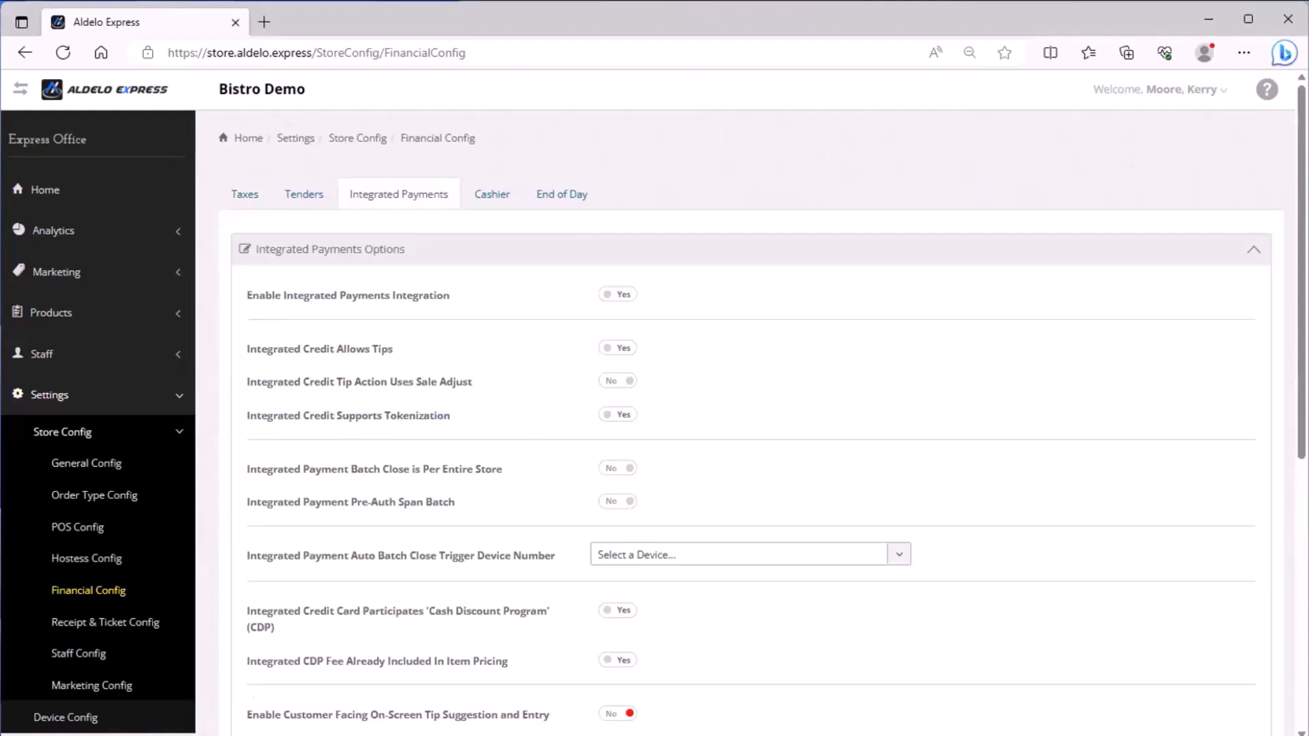
Choose Device #12 as the integrated payment auto batch close trigger device and check its trigger time
click(687, 556)
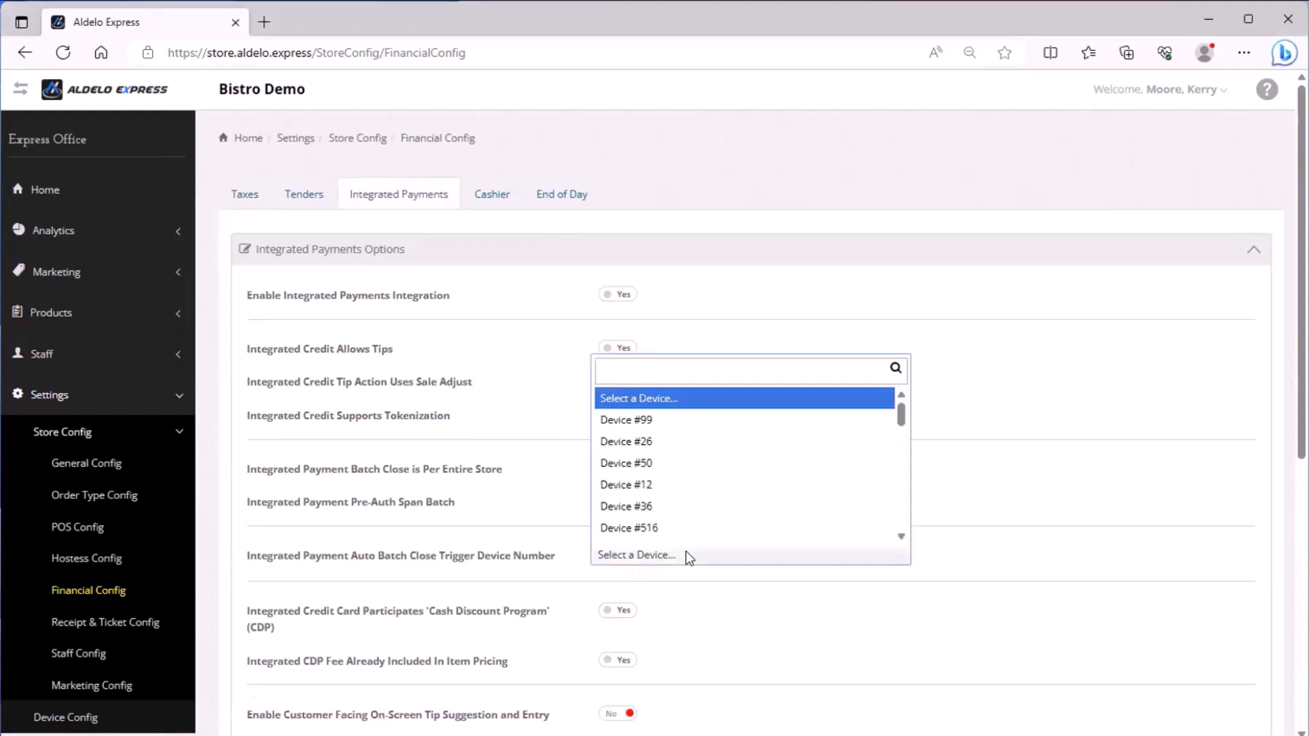
click(704, 473)
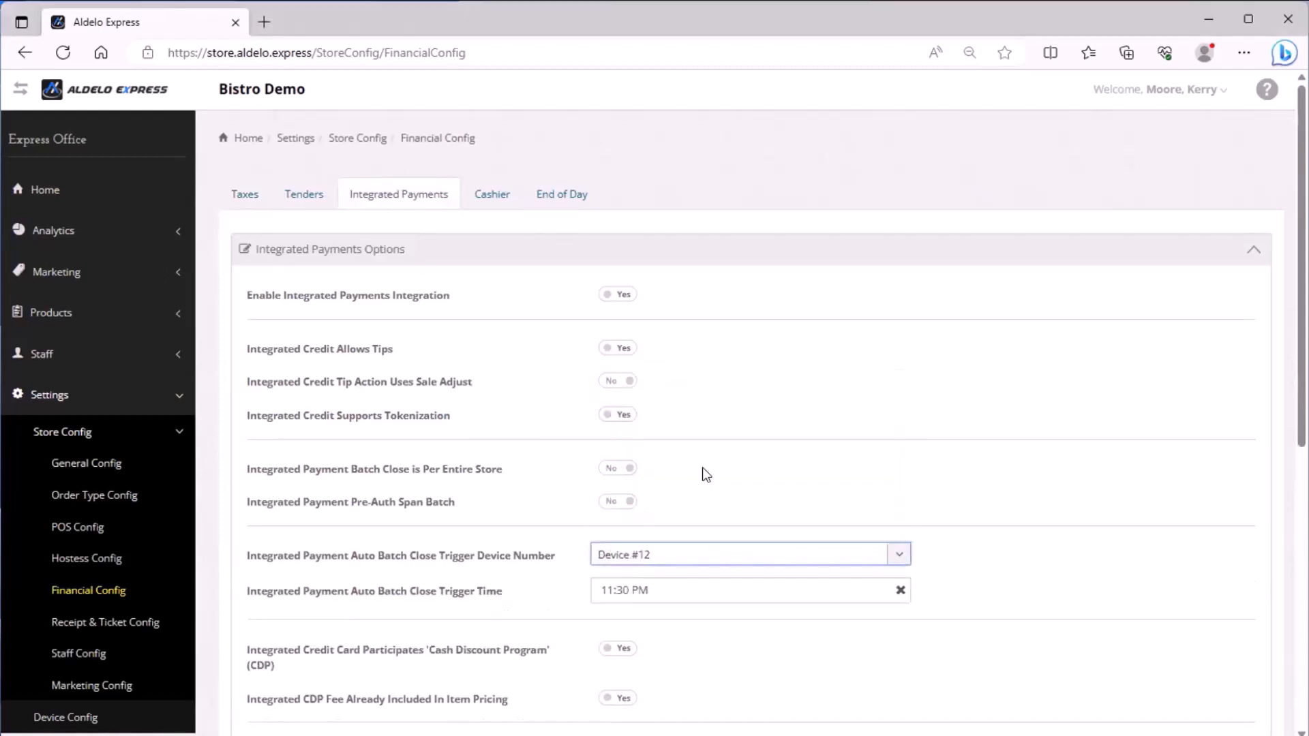
click(664, 591)
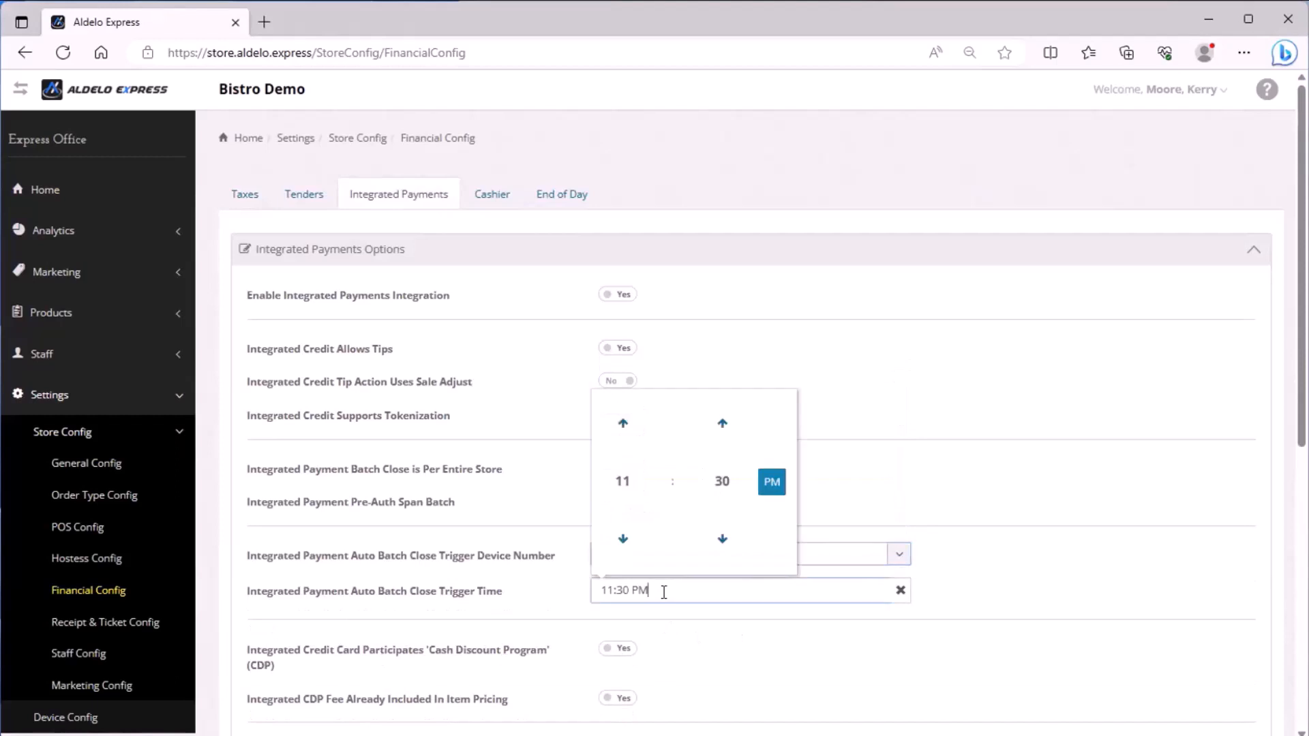
click(1022, 562)
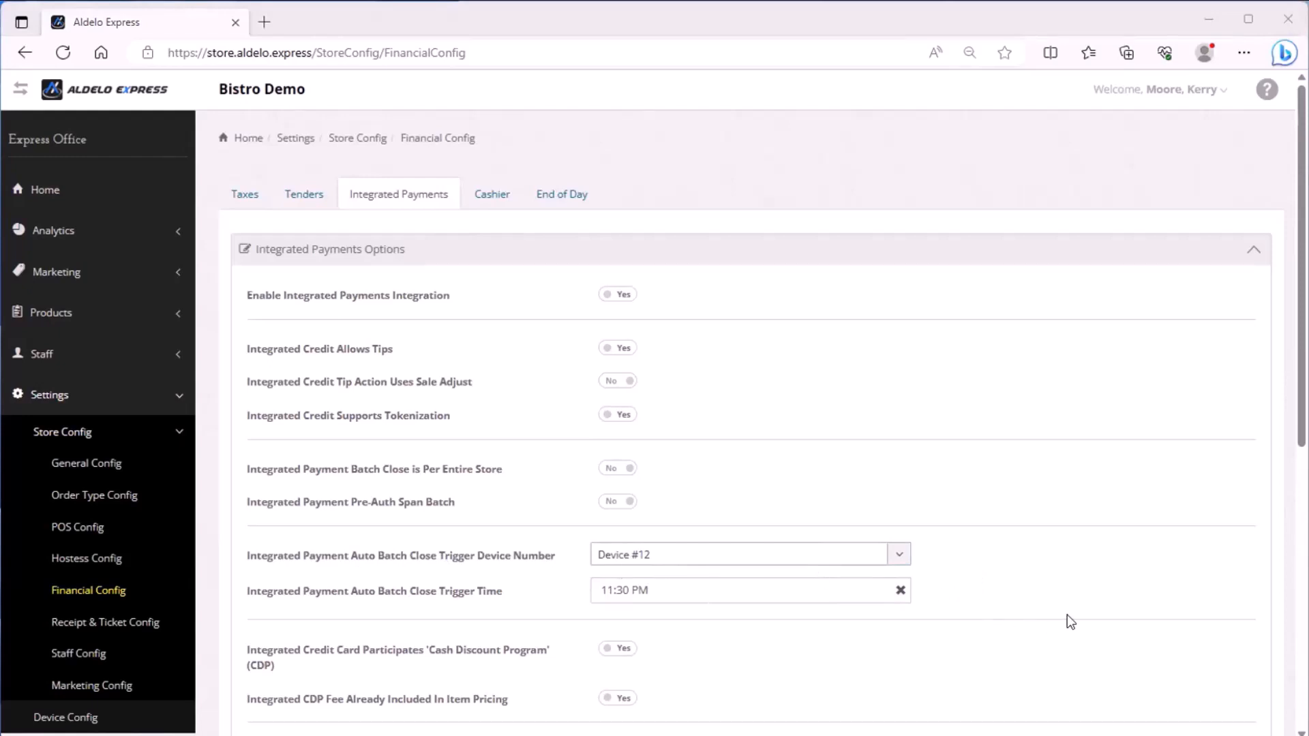
Examine the Cash Discount Program participation and CDP fee options for integrated credit cards
scroll(1045, 612, down, 3)
scroll(1045, 612, down, 2)
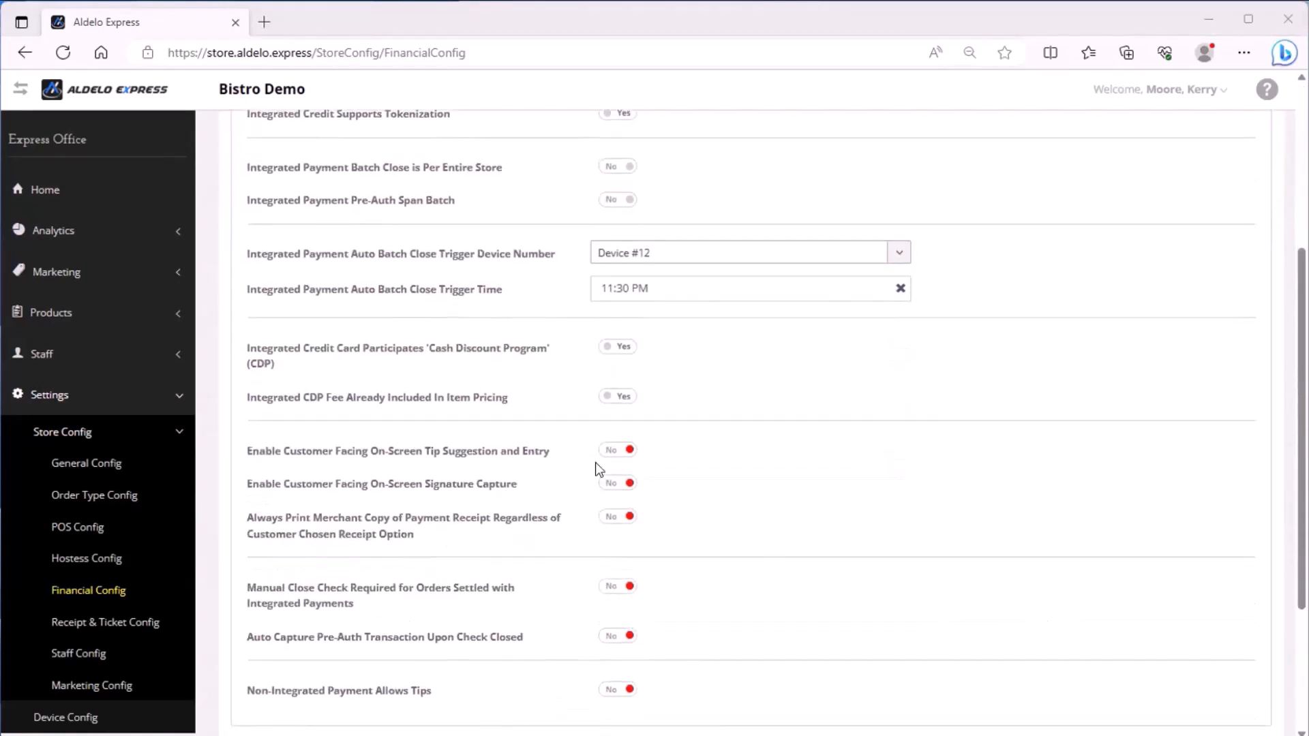
drag(520, 401, 221, 350)
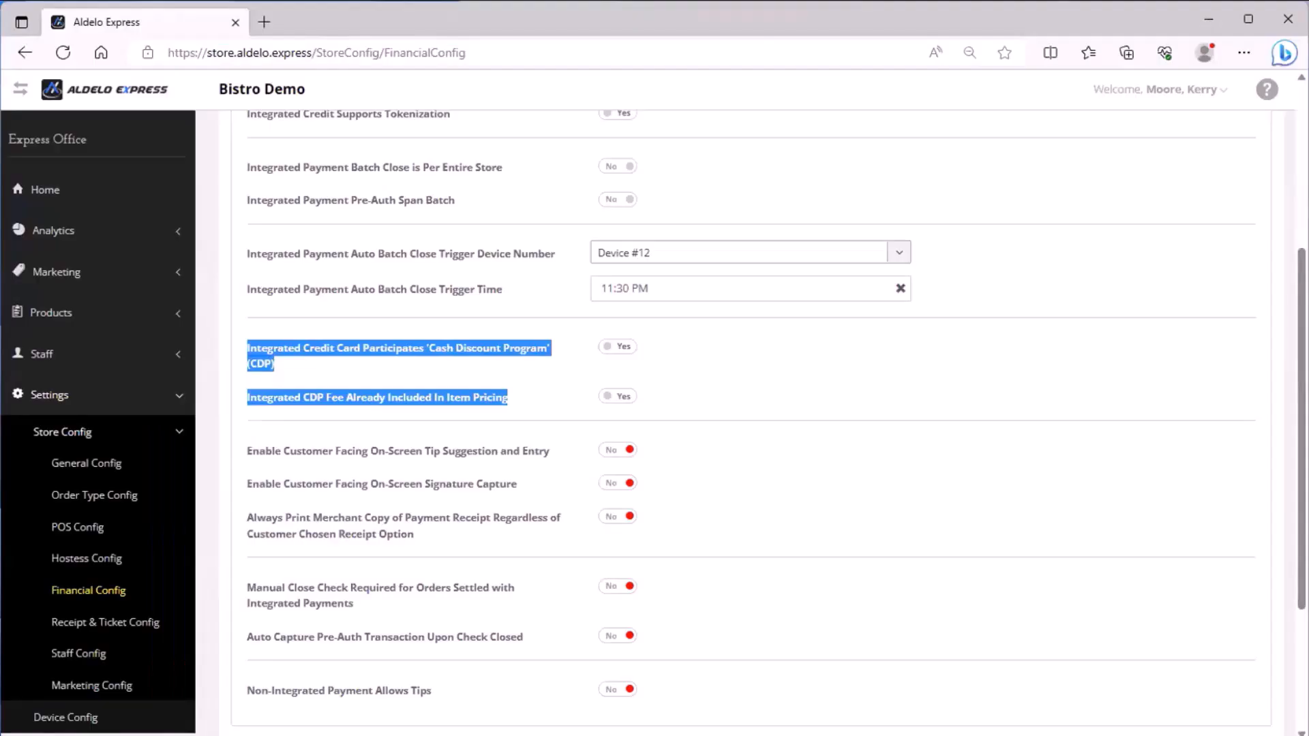
key(alt+Tab)
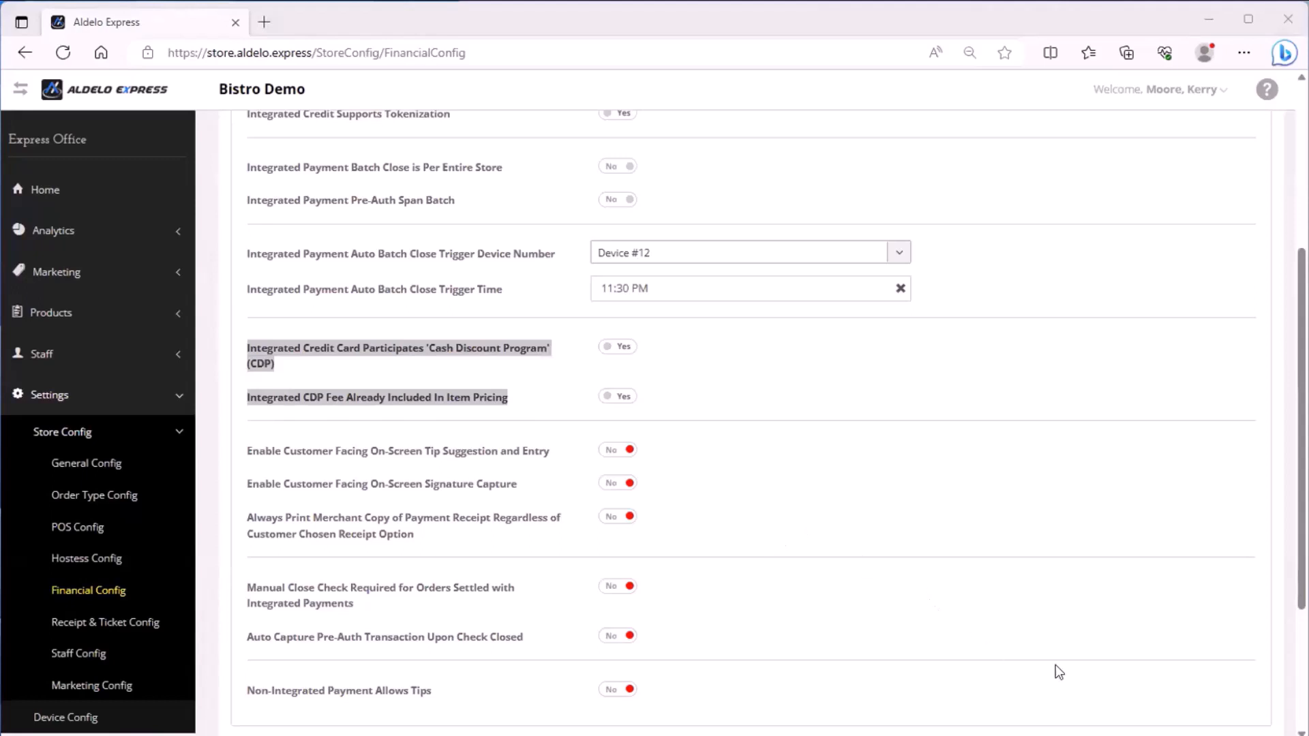
click(535, 468)
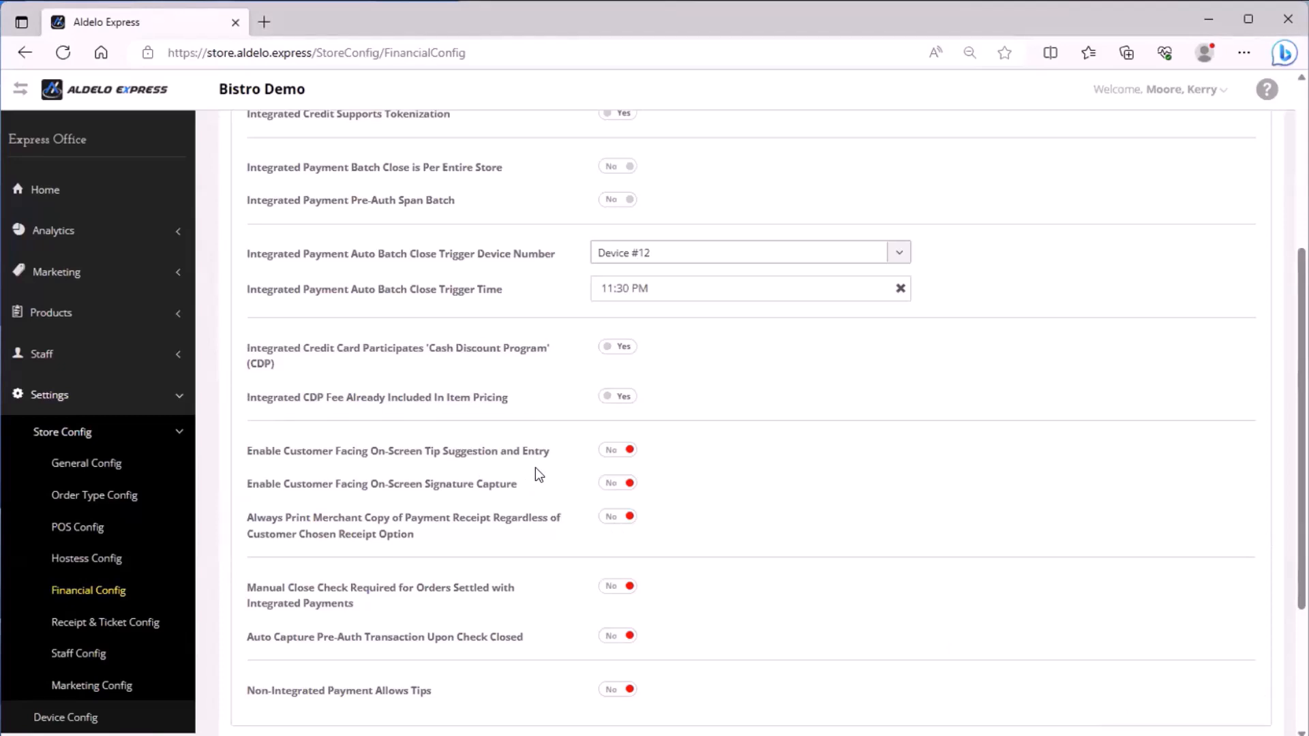
Enable customer-facing on-screen tip suggestion and entry, and review the tip prompt and No Tip button options it adds
click(626, 450)
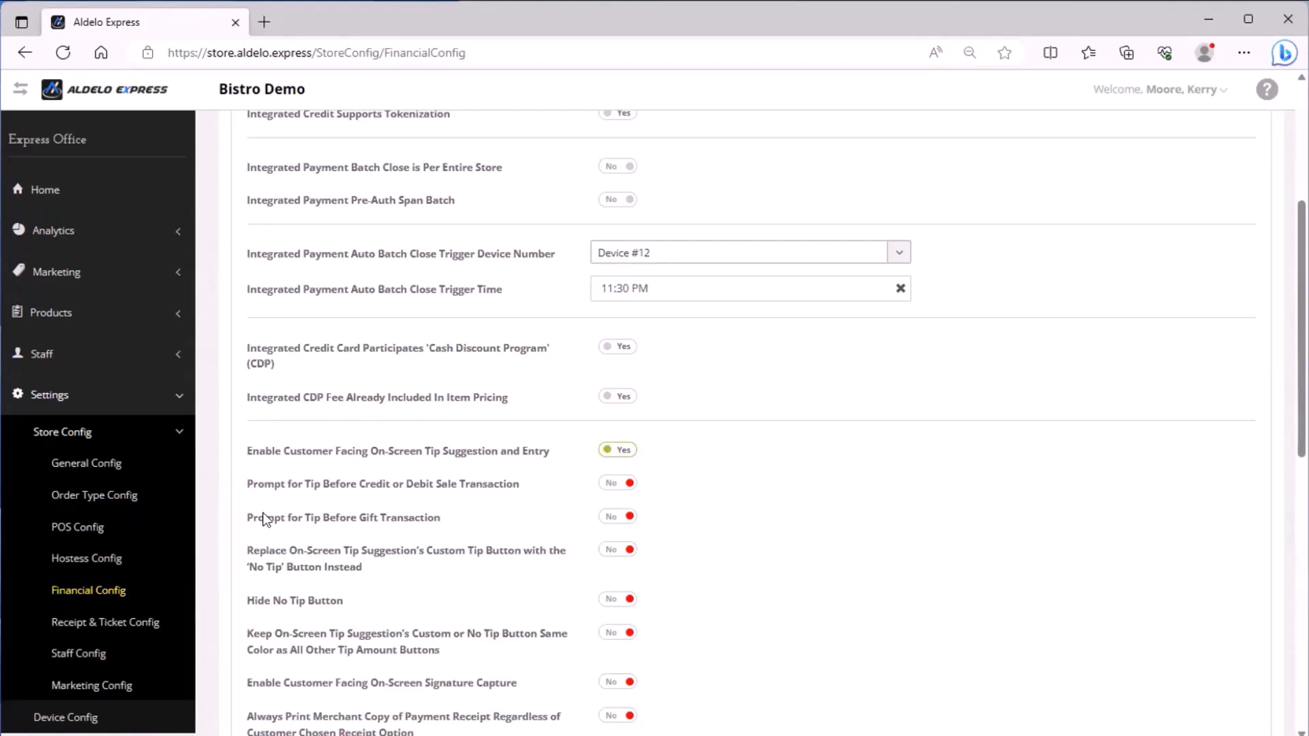
drag(252, 518, 439, 515)
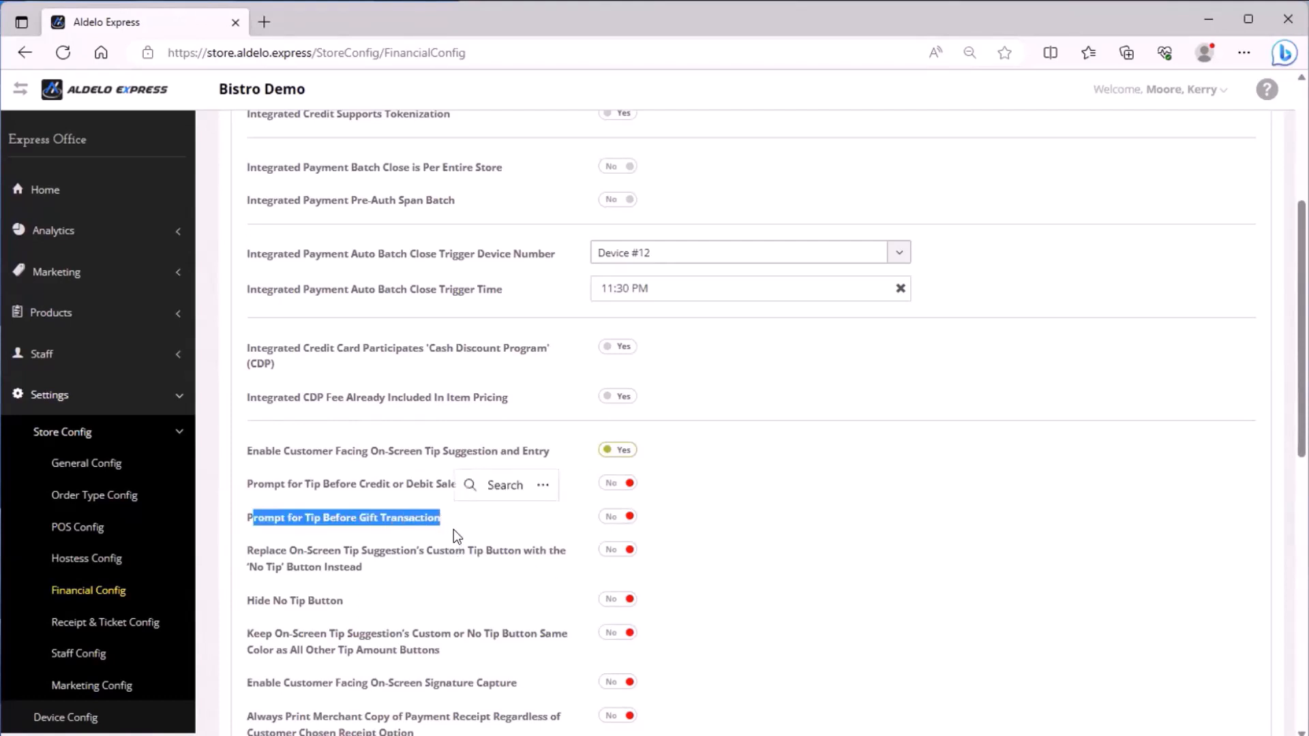
click(457, 525)
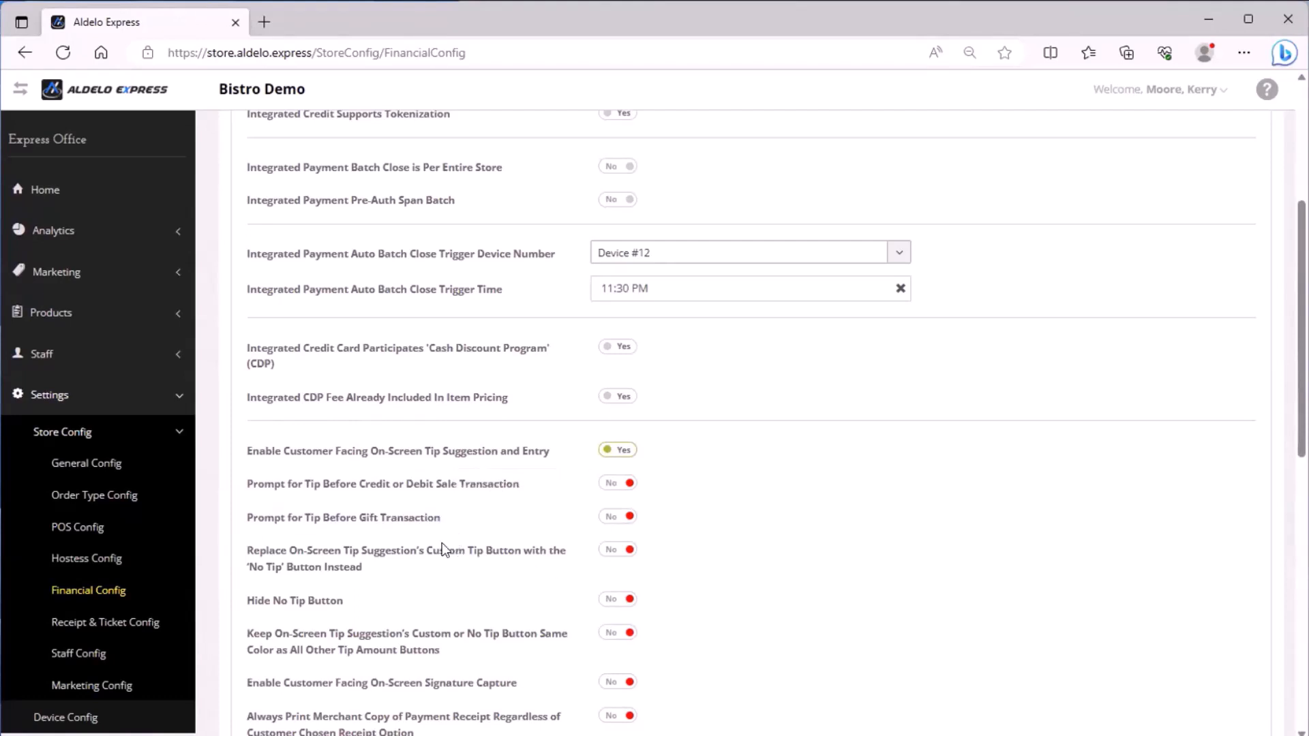
drag(376, 565, 247, 547)
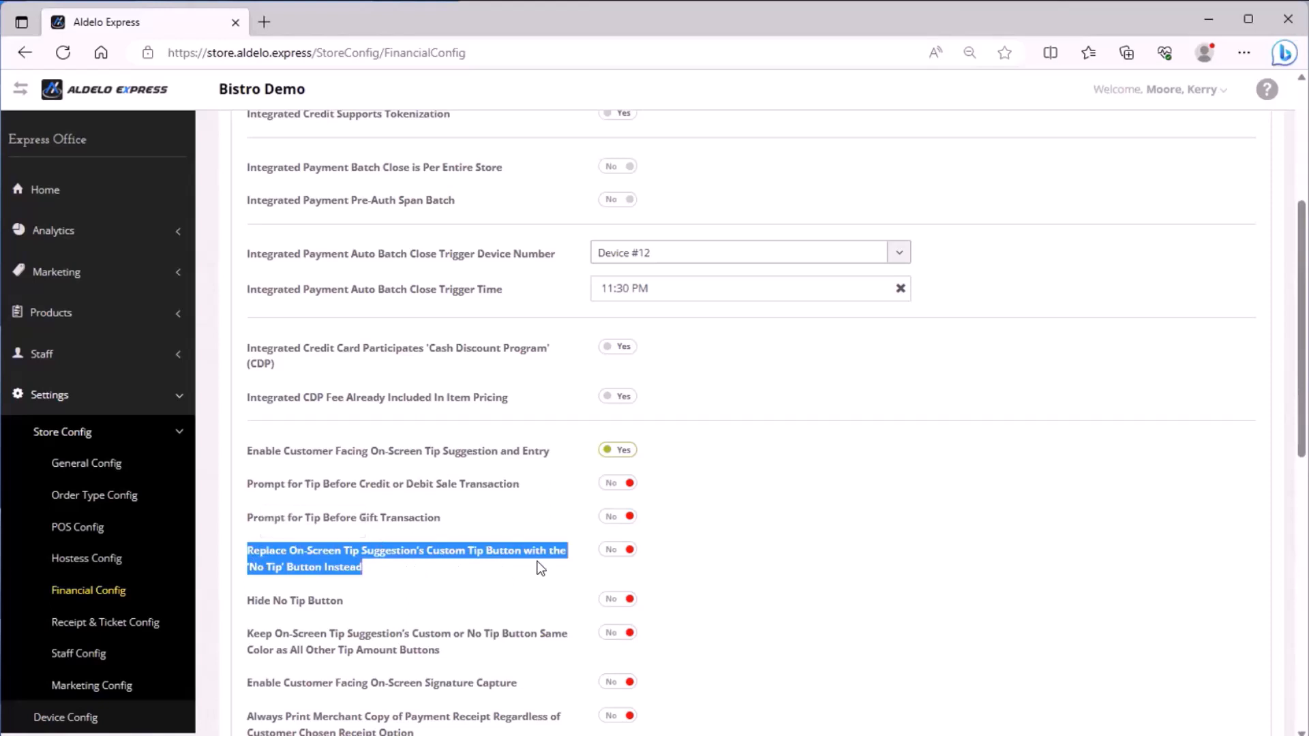
drag(537, 566, 244, 551)
click(584, 522)
drag(346, 602, 246, 600)
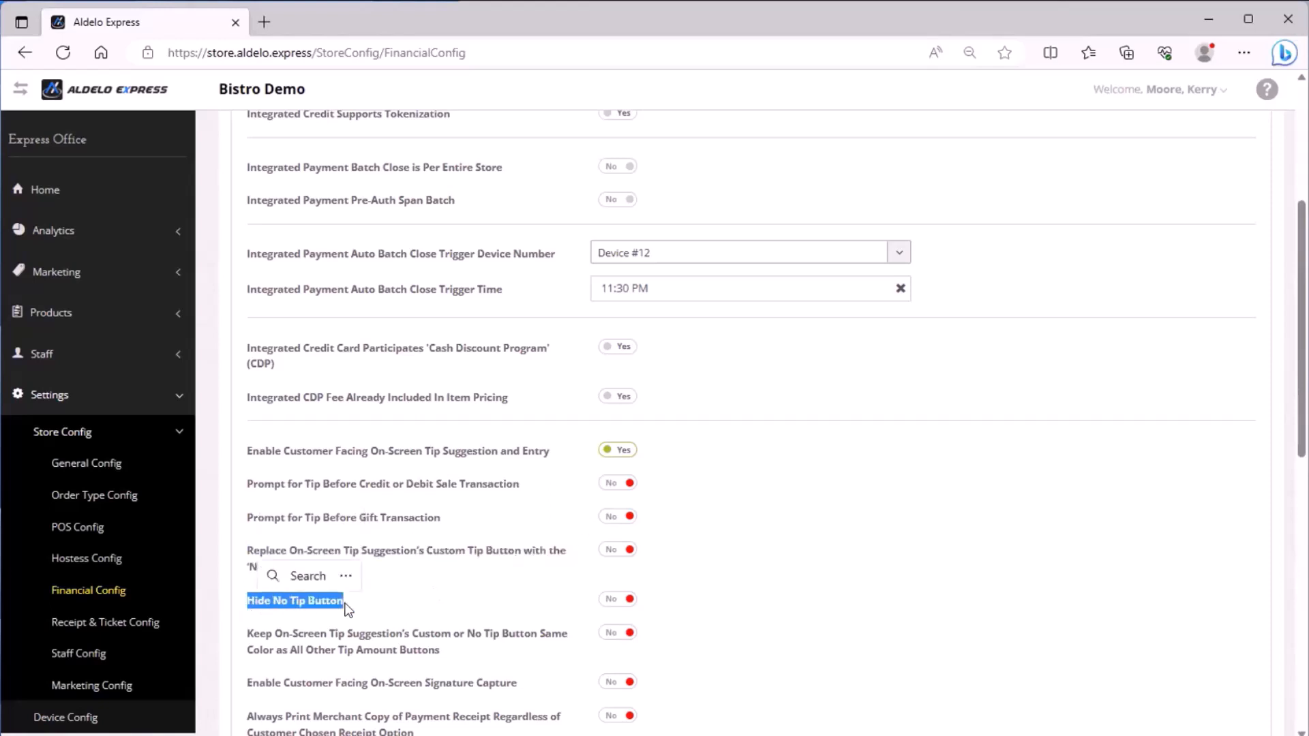
click(439, 598)
scroll(533, 591, down, 1)
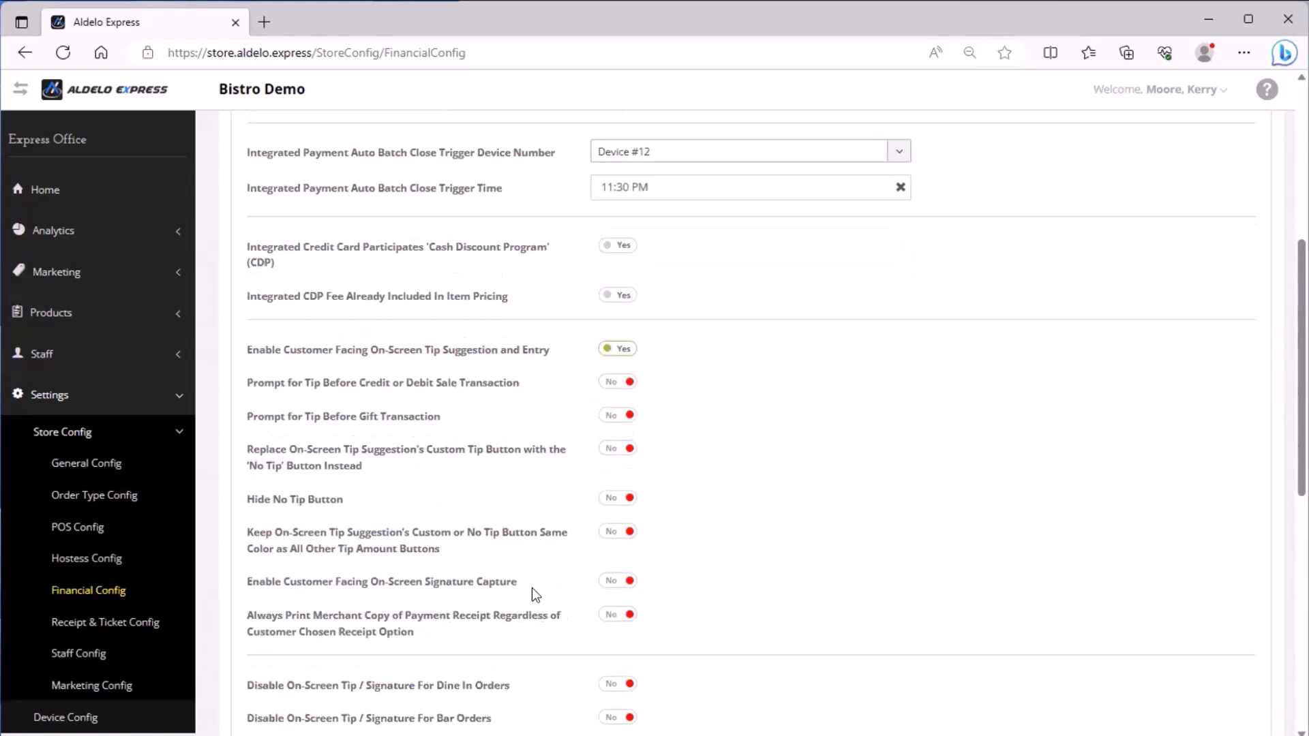
Toggle customer-facing on-screen tip suggestion and entry on and off to compare the dependent options, leaving it disabled
click(617, 350)
click(619, 354)
click(619, 354)
click(619, 353)
click(617, 352)
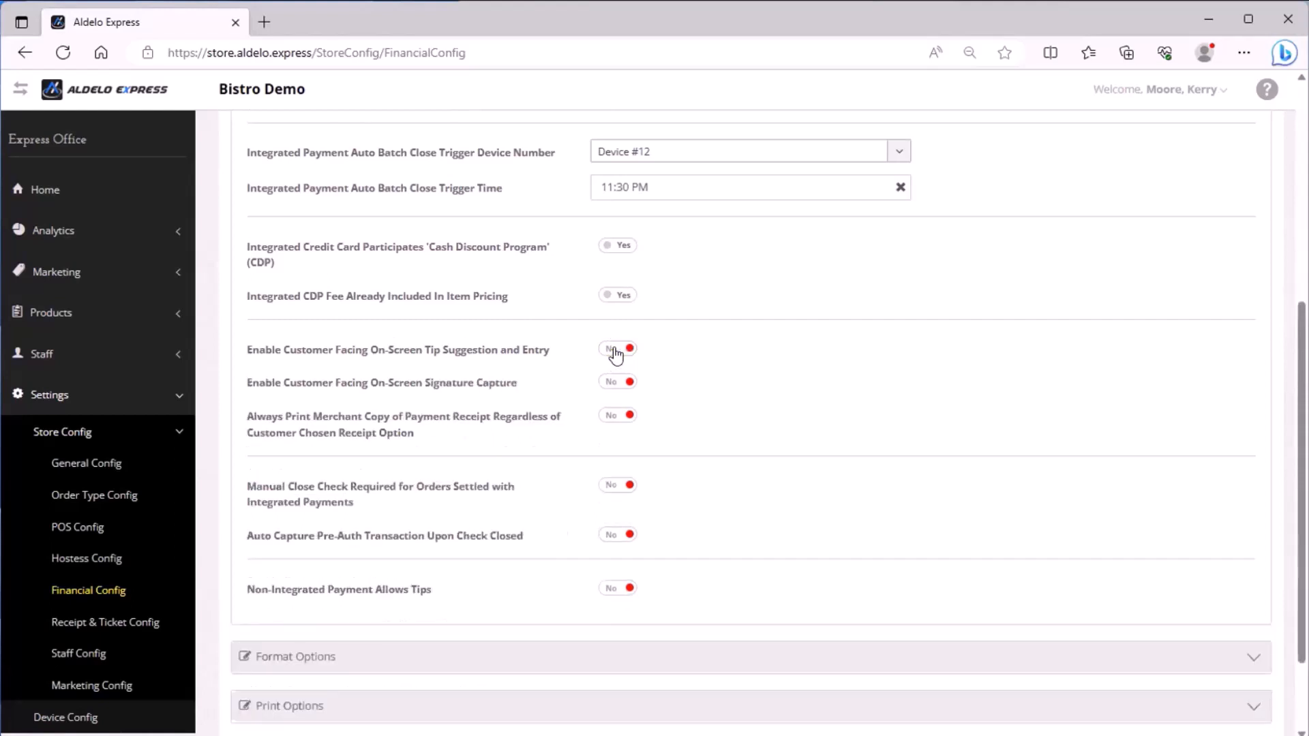
drag(232, 351, 405, 354)
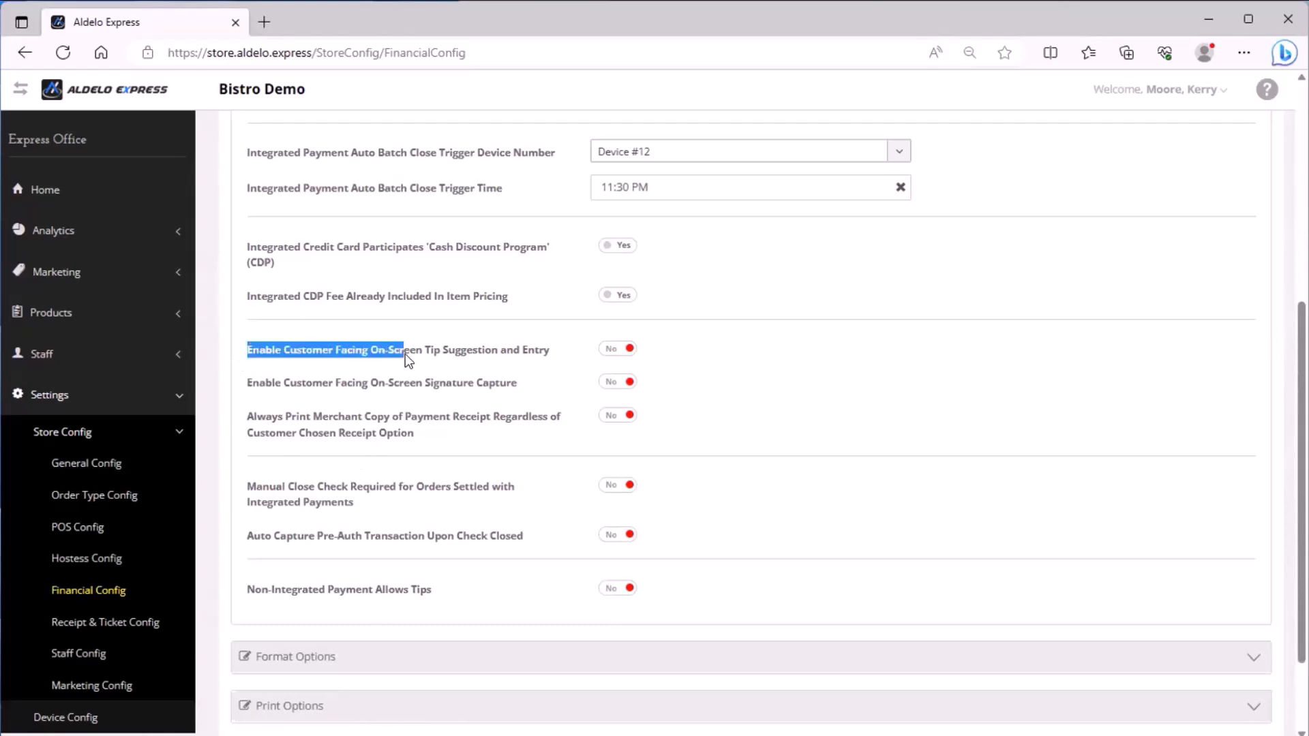
click(509, 365)
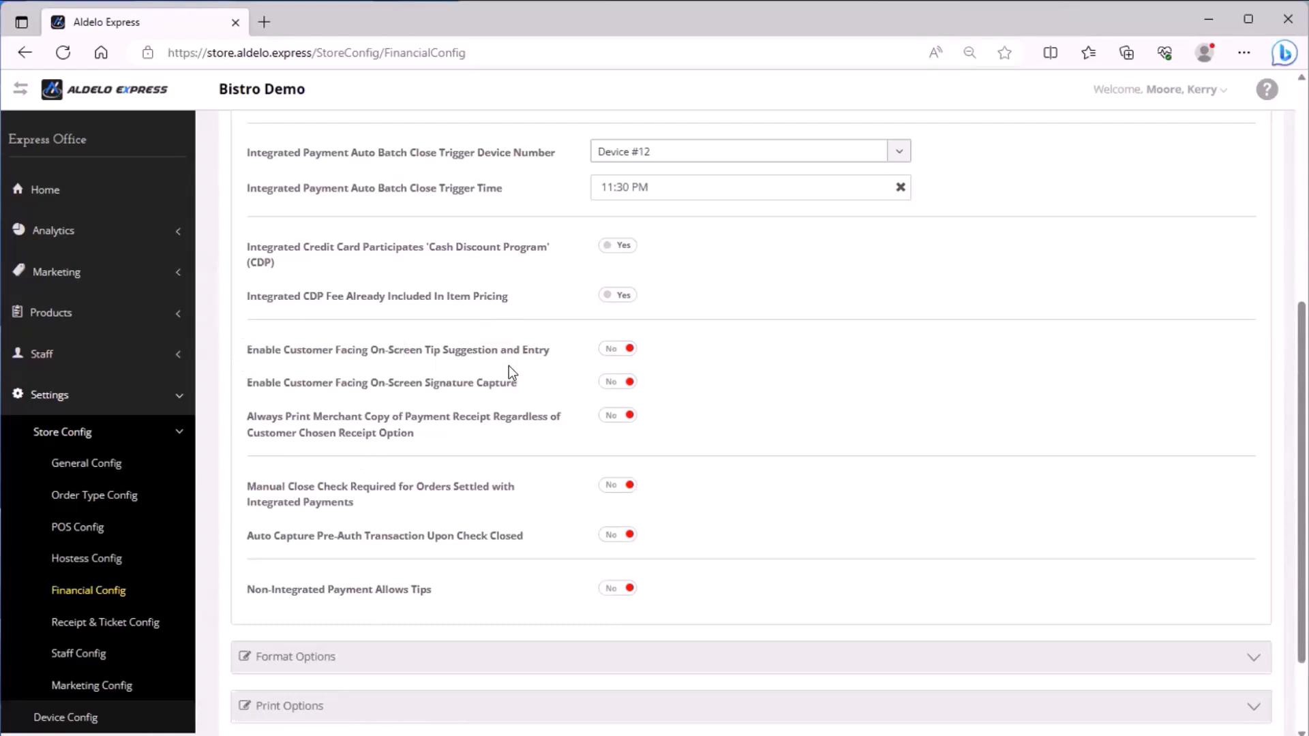
click(621, 350)
click(623, 351)
Enable both customer-facing on-screen signature capture and customer-facing on-screen tip suggestion and entry
mouse_move(339, 383)
mouse_down()
mouse_move(497, 395)
mouse_move(602, 386)
mouse_up()
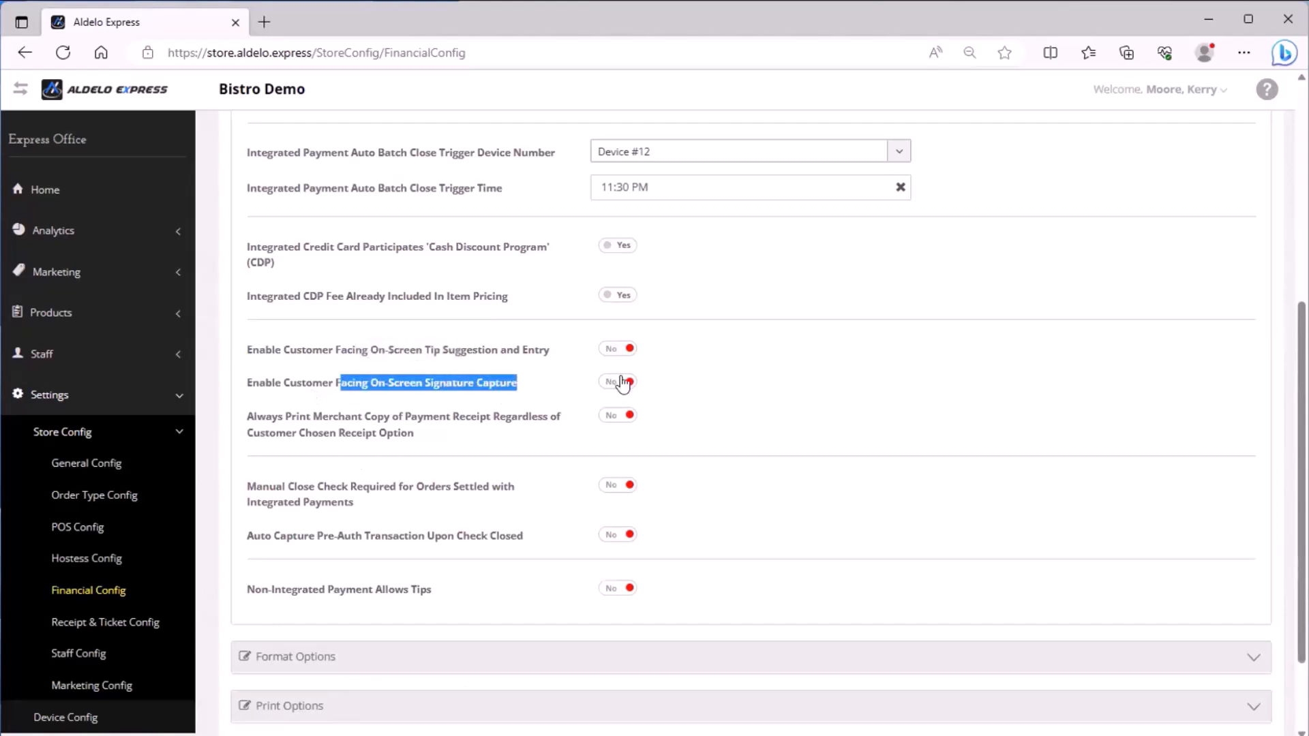
click(623, 383)
click(625, 354)
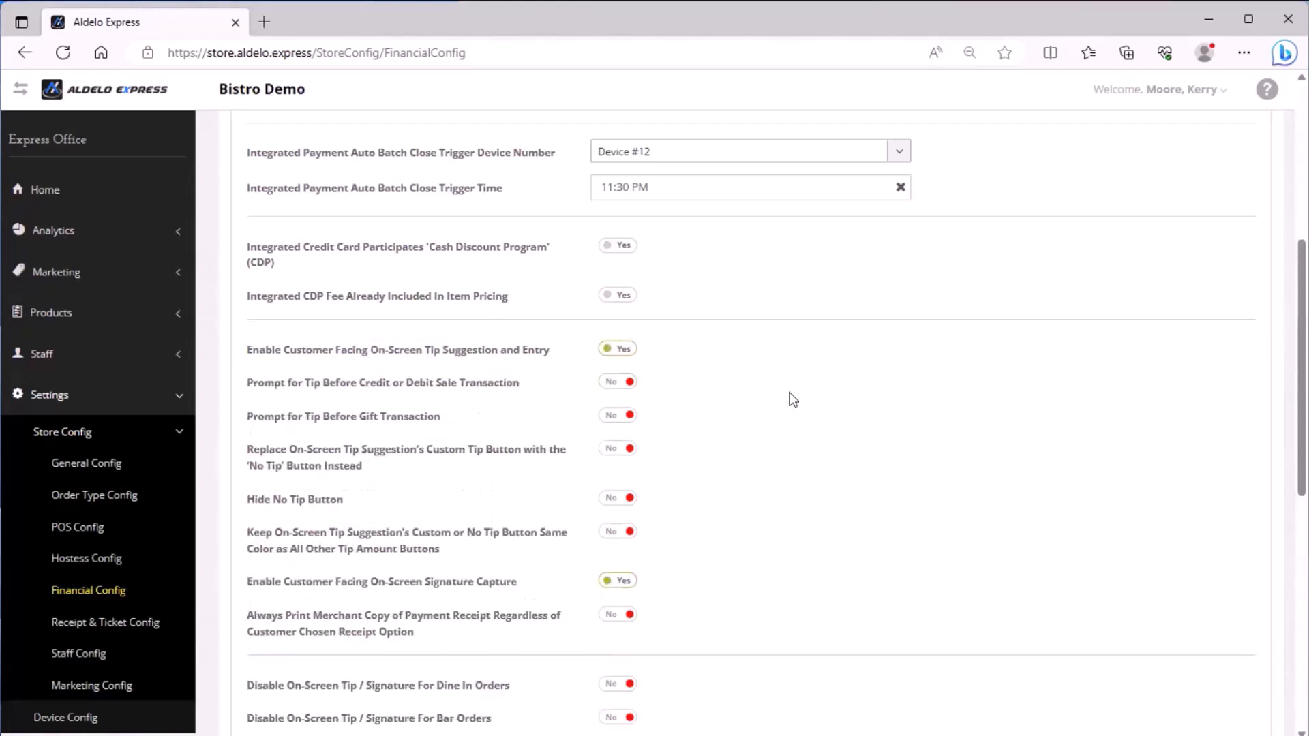
Enable the tip prompts before credit or debit sale transactions and before gift transactions
scroll(875, 452, down, 3)
scroll(876, 453, up, 6)
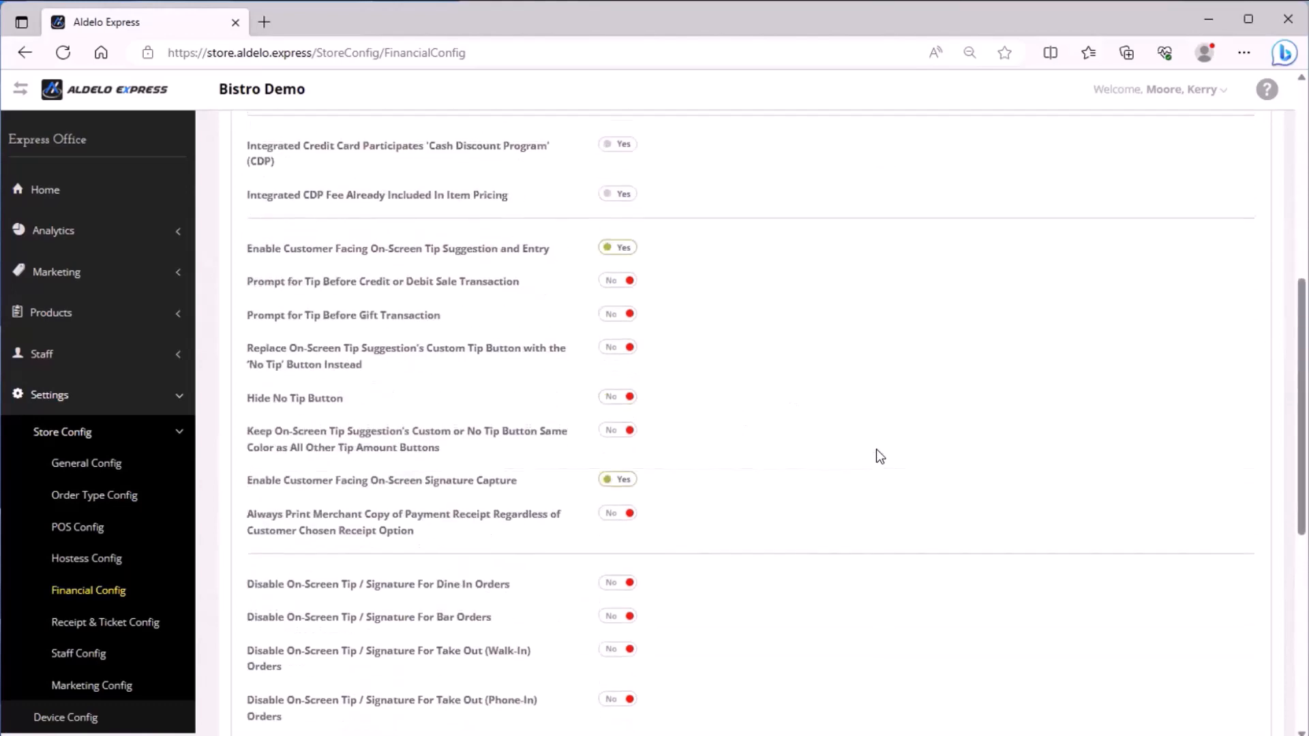
scroll(878, 454, down, 4)
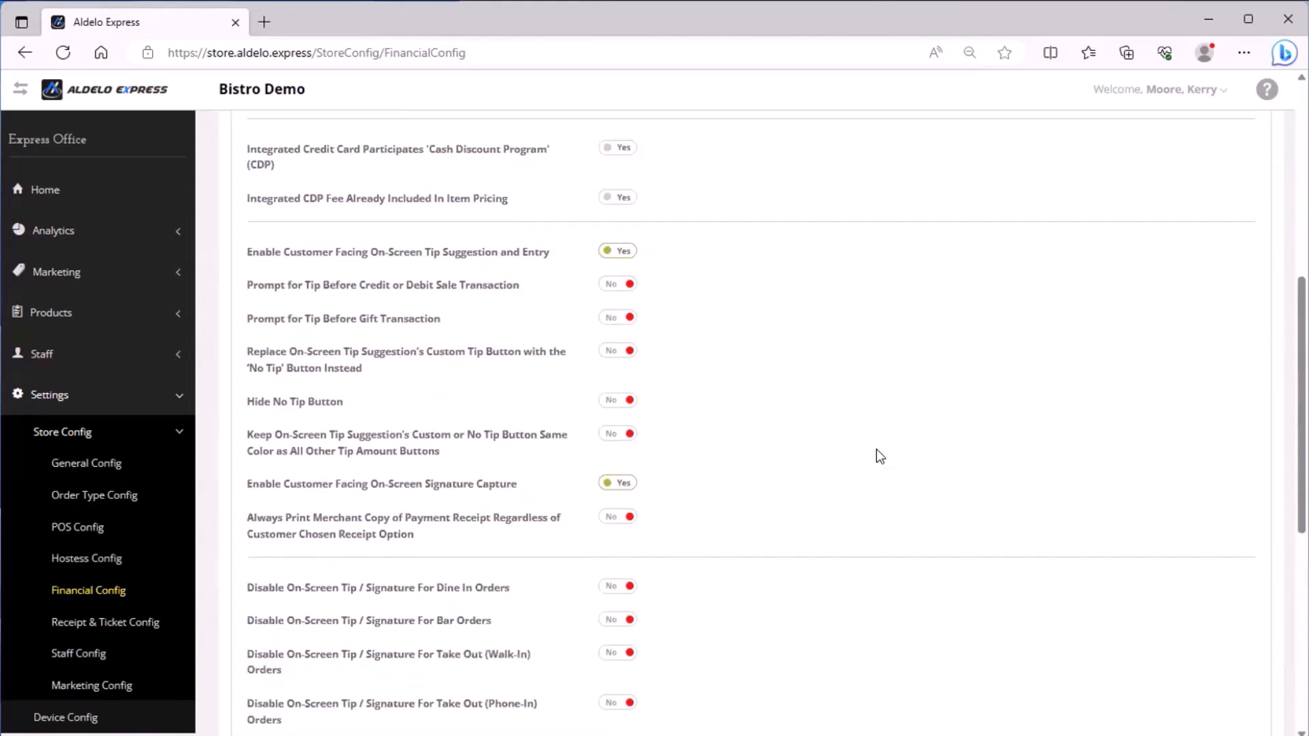
scroll(876, 452, up, 1)
scroll(877, 452, down, 1)
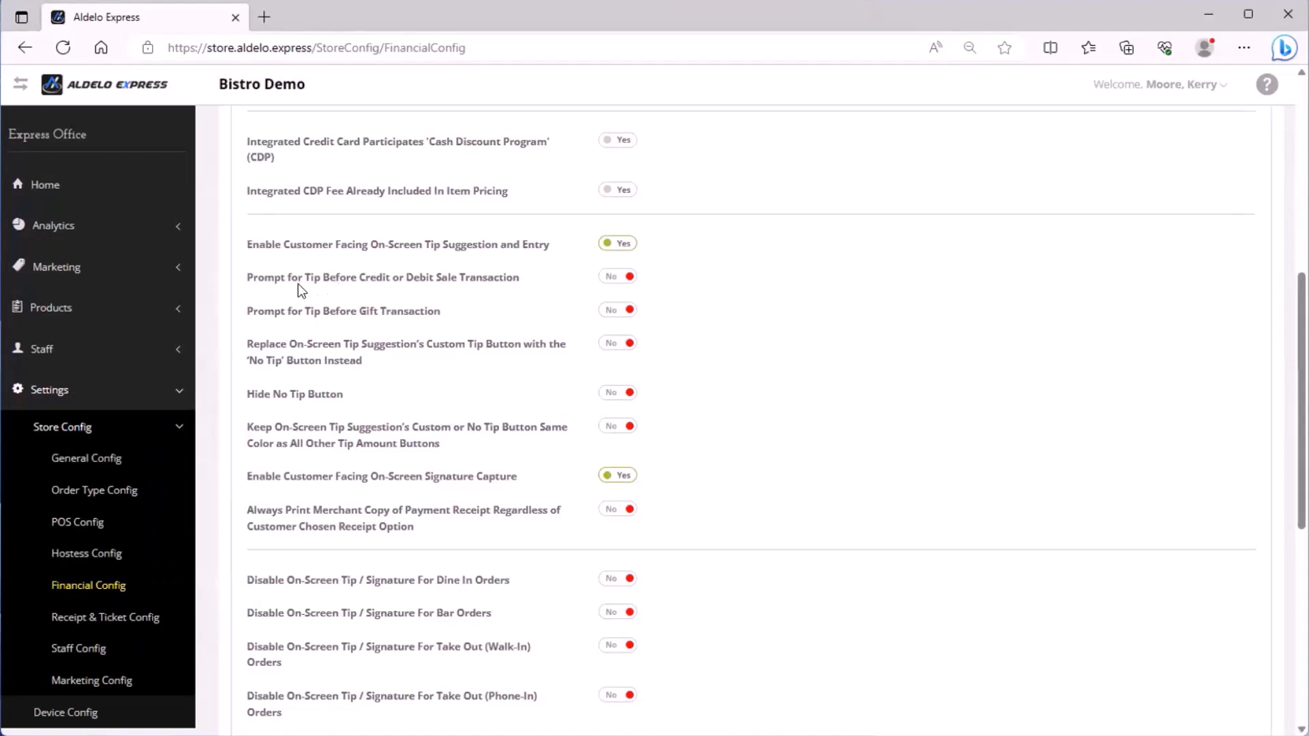
drag(332, 280, 354, 278)
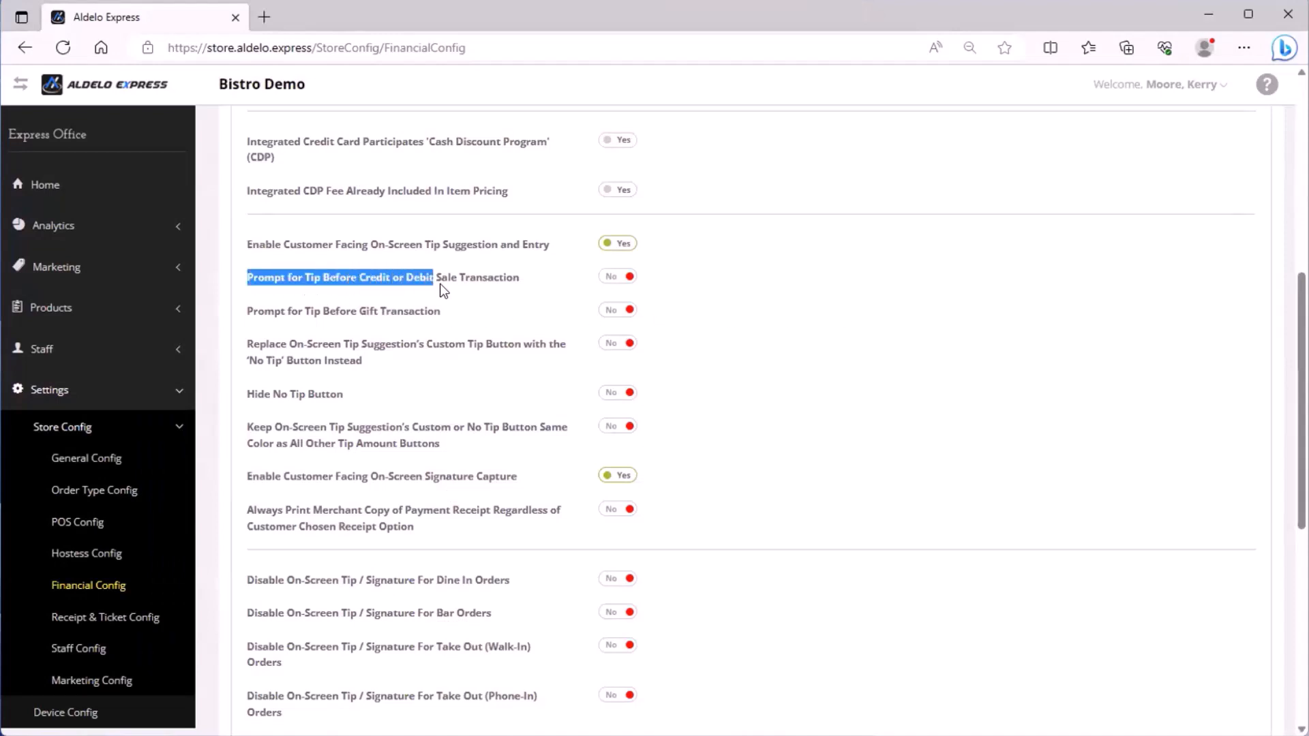
drag(440, 283, 528, 279)
click(279, 321)
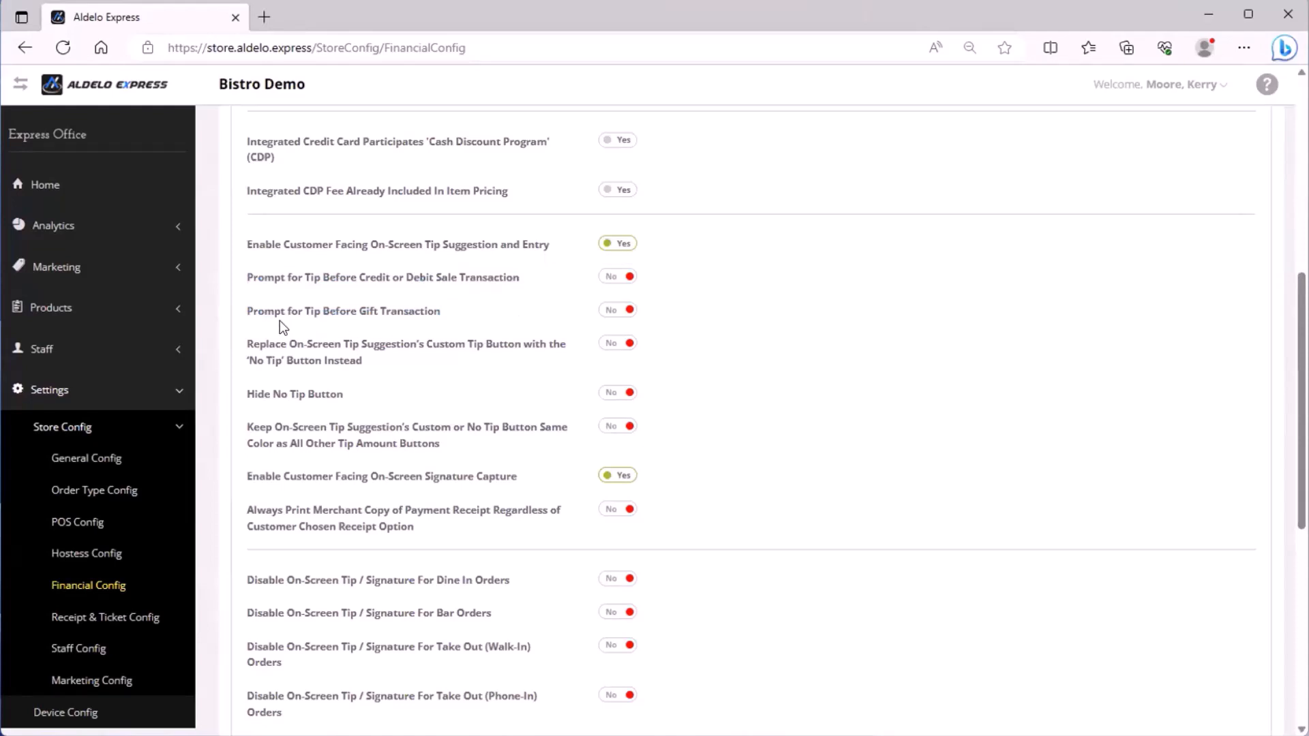
click(621, 276)
click(618, 312)
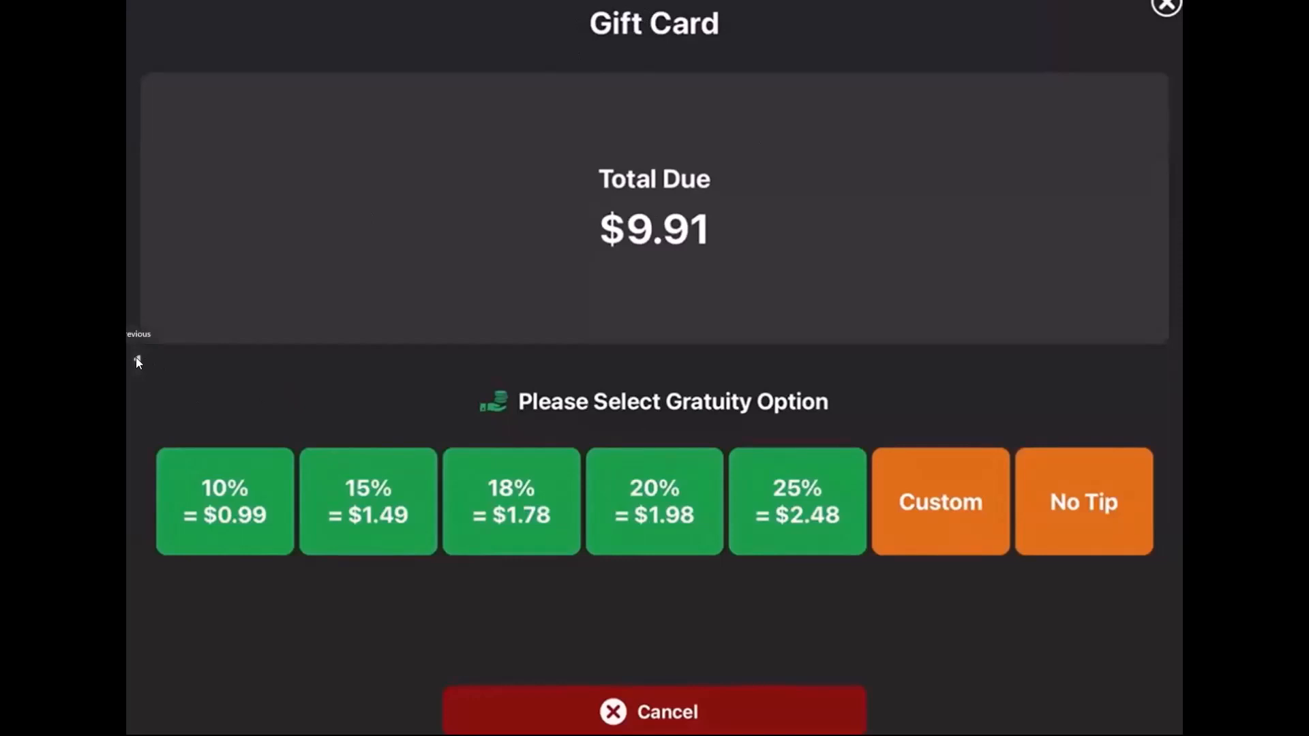
Enable replacing the on-screen tip suggestion's Custom Tip button with the 'No Tip' button, and review the options for disabling tips by order type
click(137, 360)
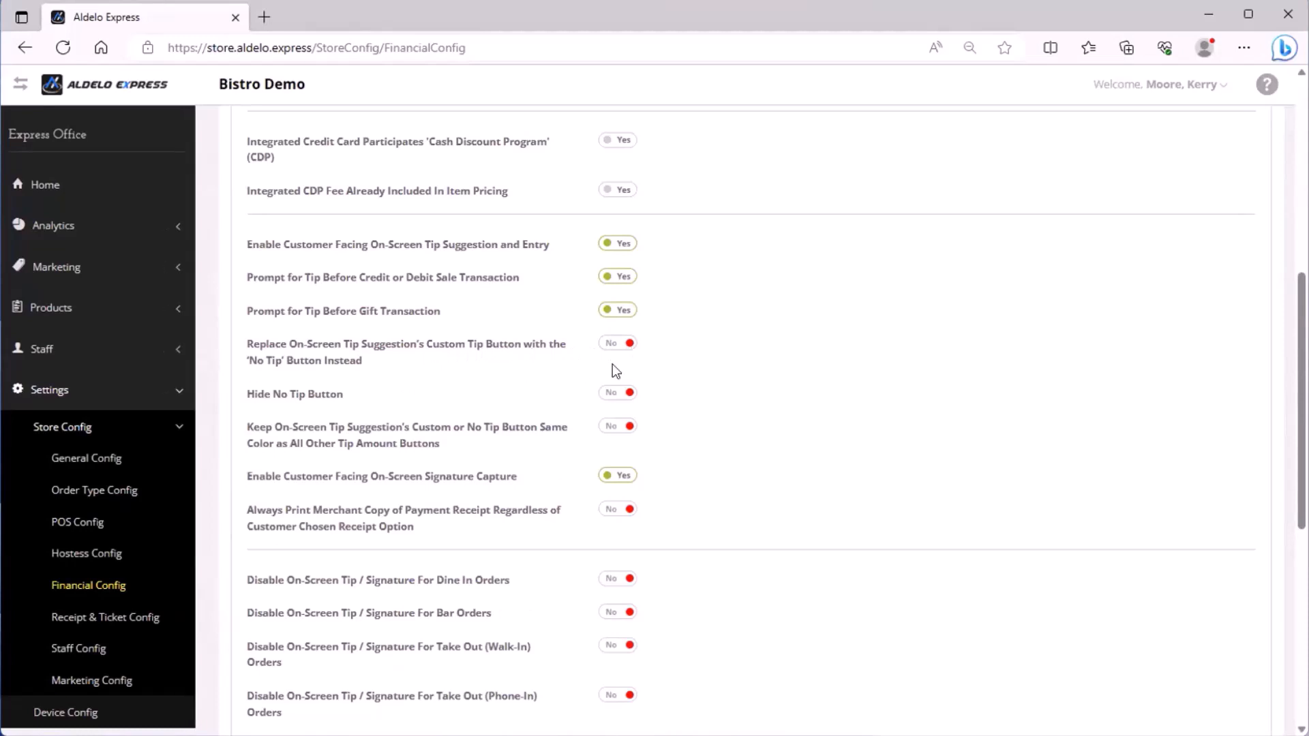
click(622, 345)
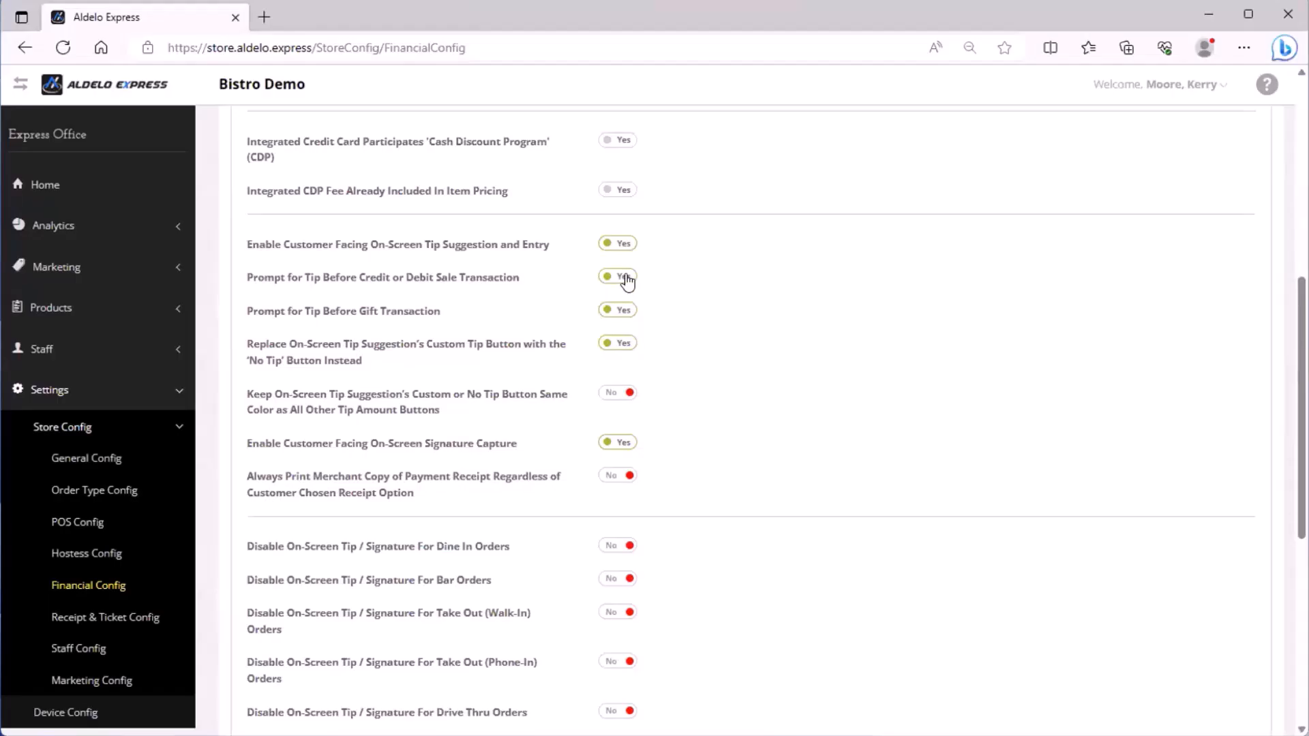
scroll(634, 374, down, 6)
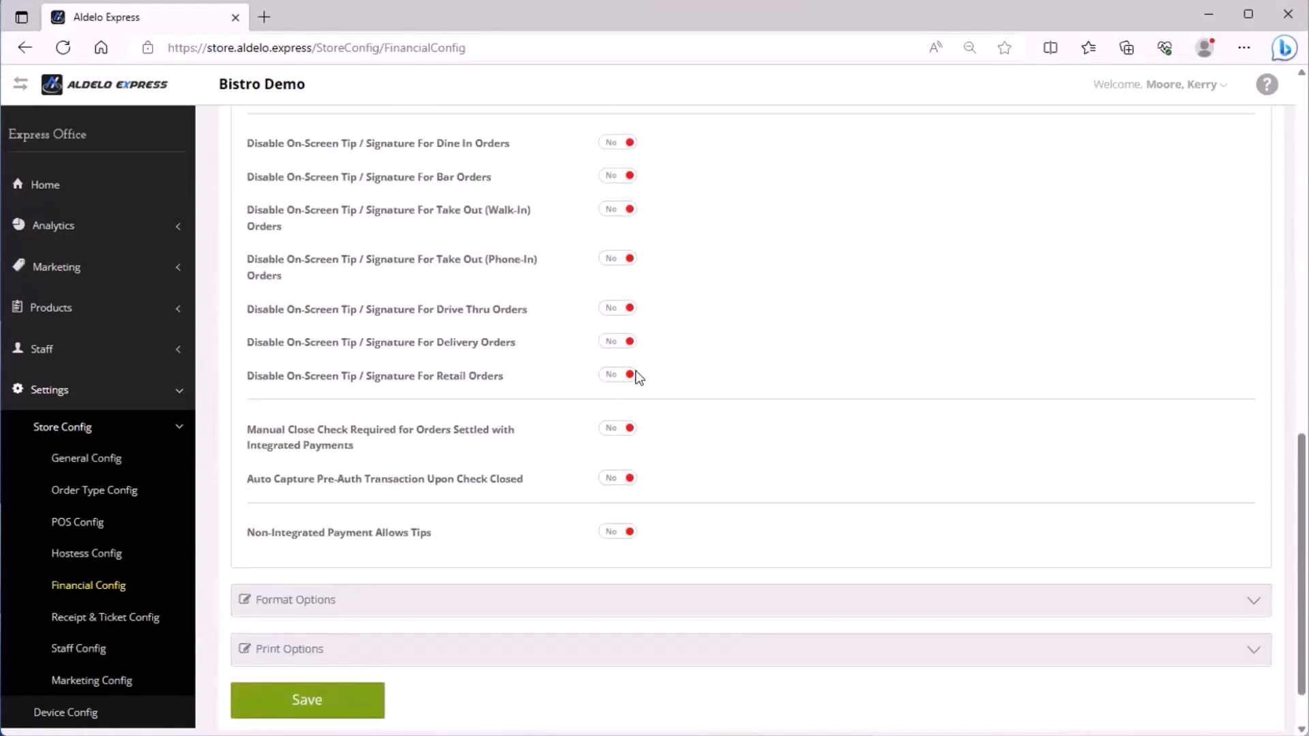
scroll(634, 374, up, 1)
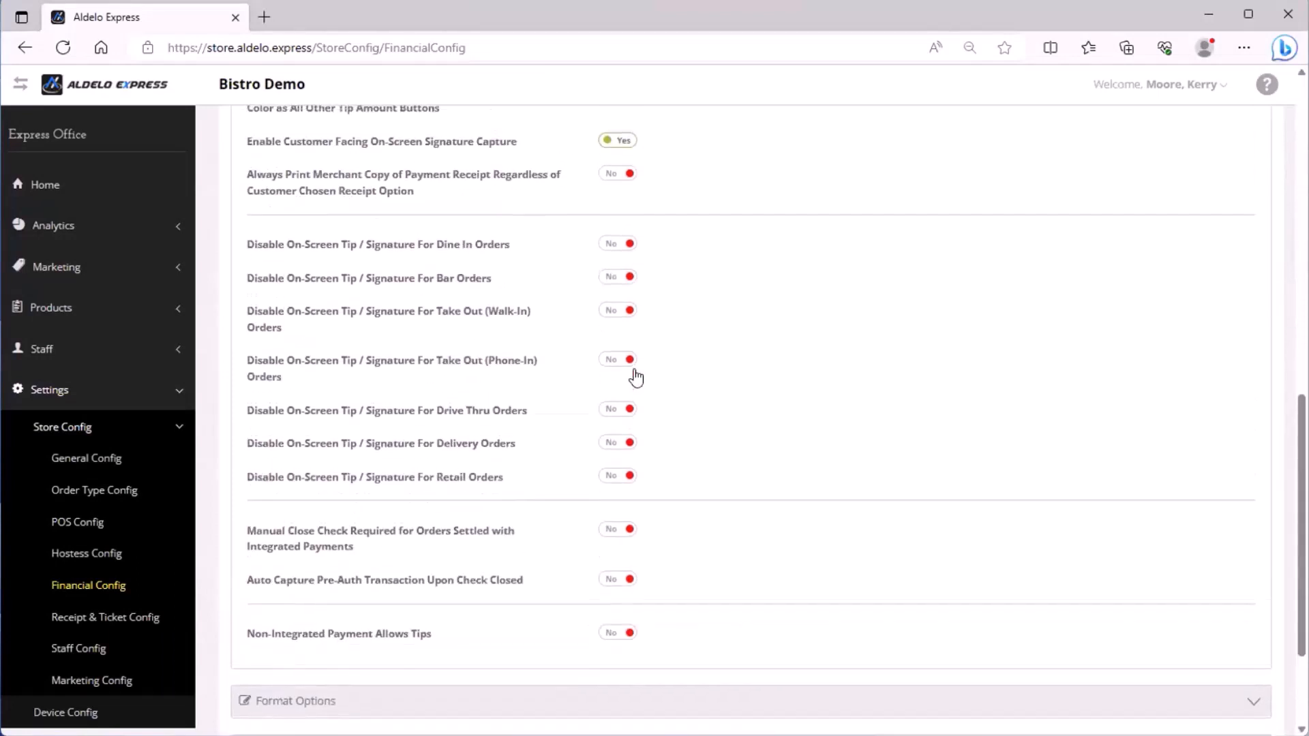
Disable on-screen tip / signature for dine in, delivery and drive thru orders
scroll(634, 374, down, 1)
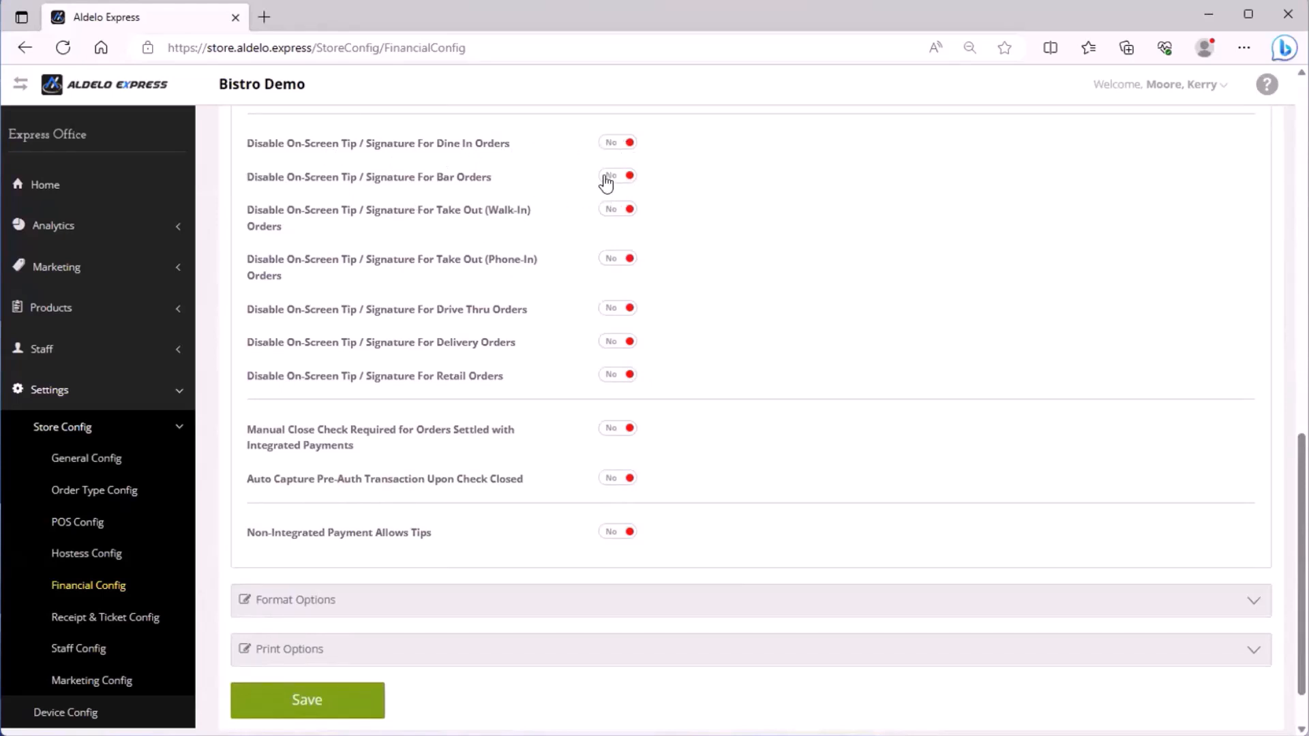
scroll(628, 177, up, 3)
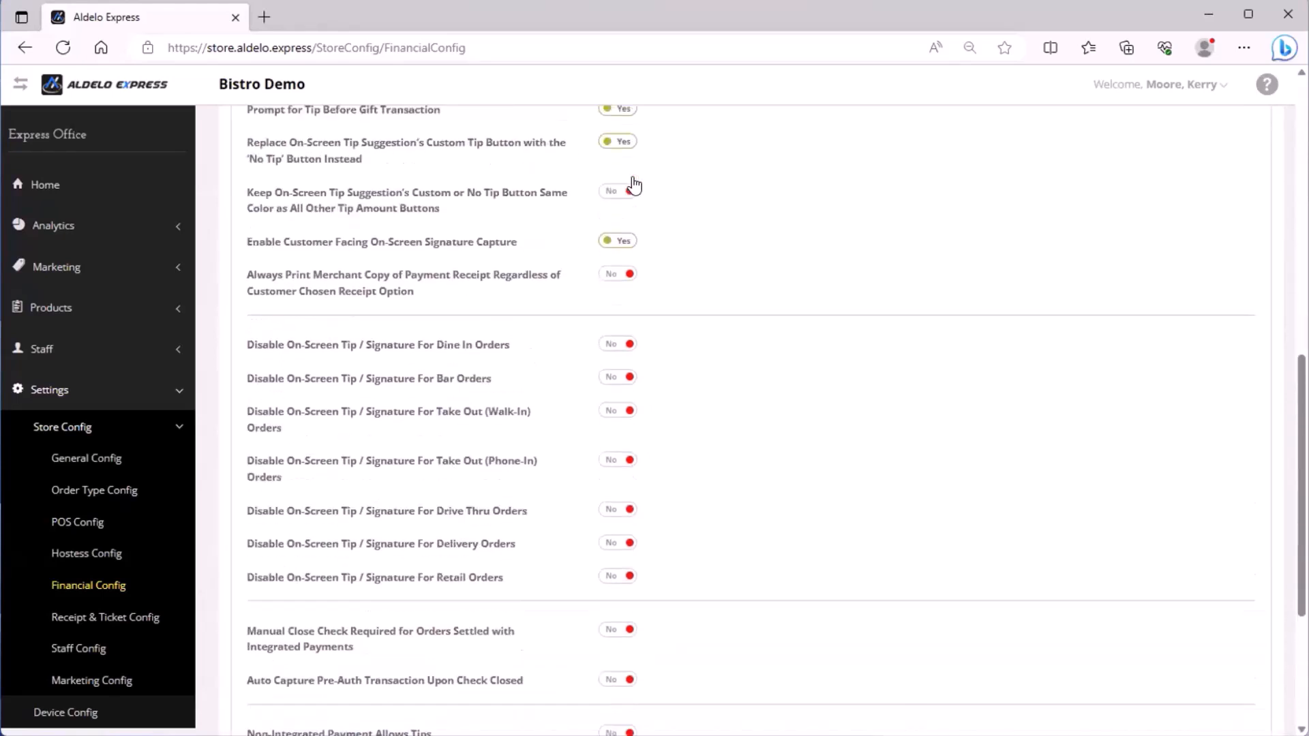
click(623, 348)
drag(239, 542, 546, 547)
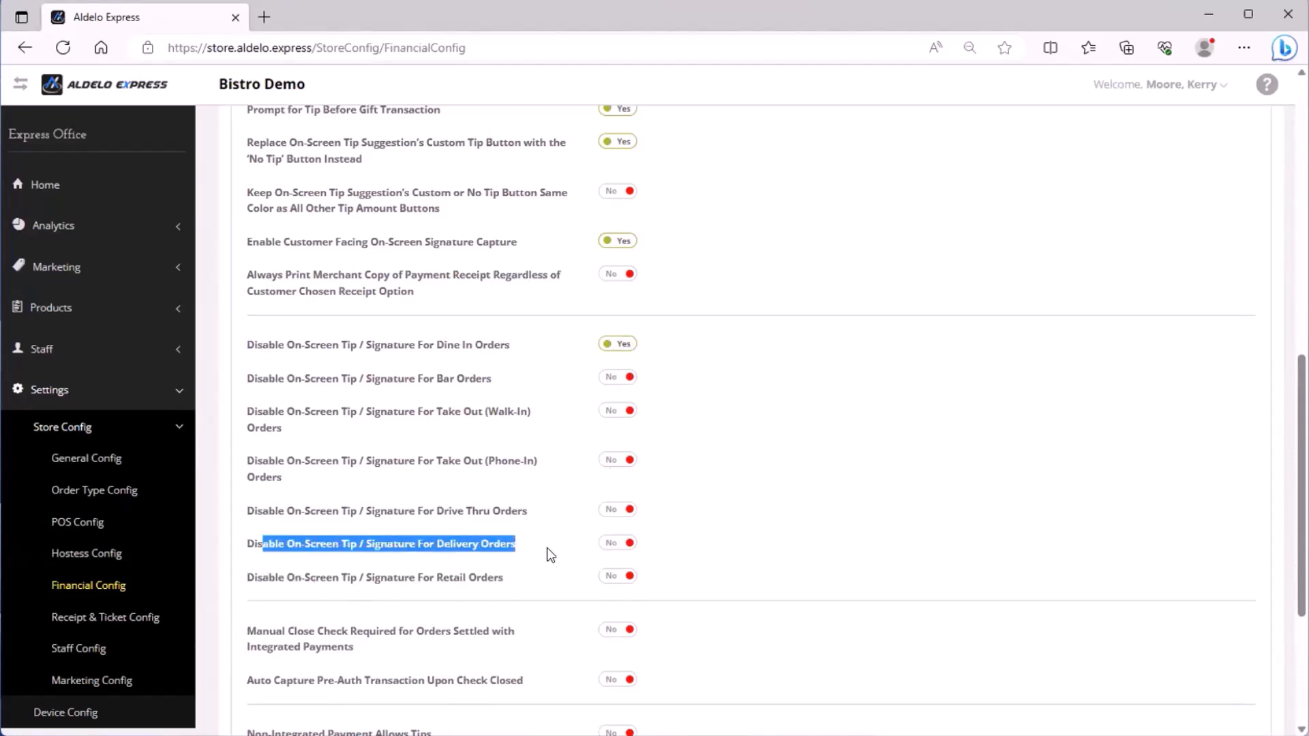
click(621, 544)
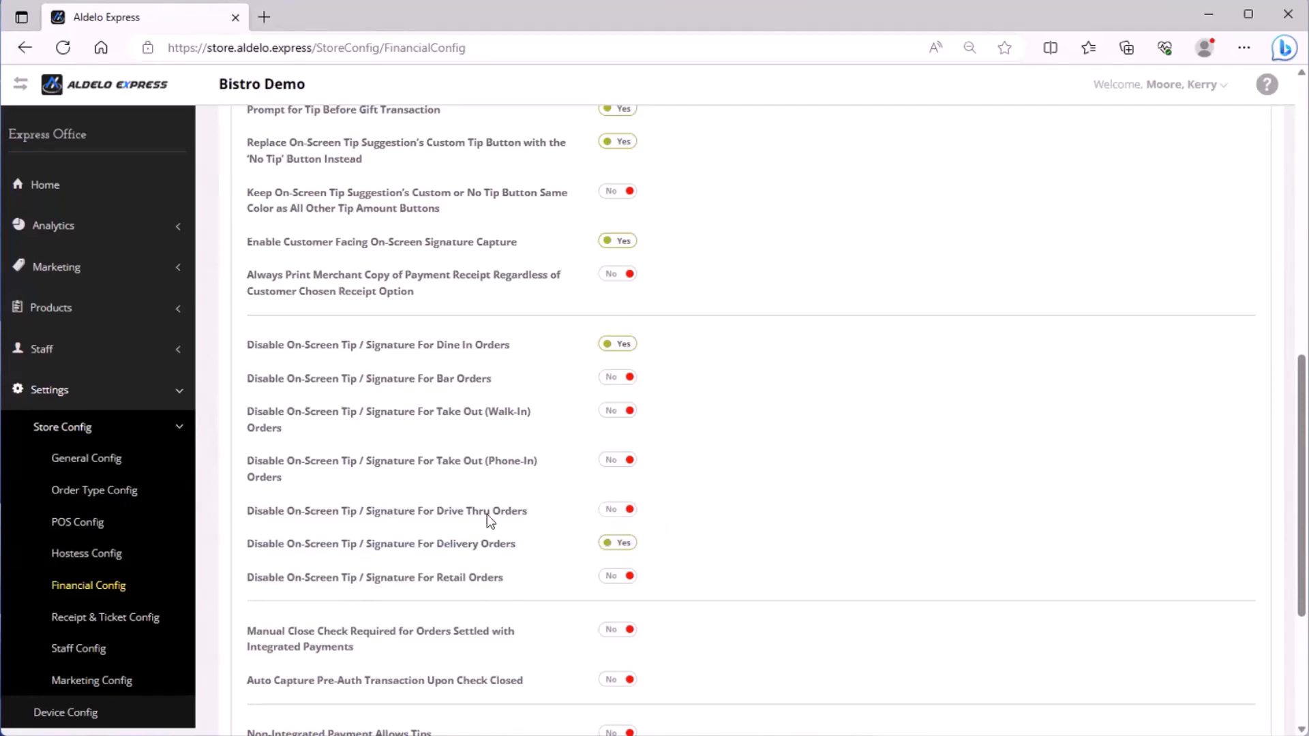
click(618, 518)
click(623, 518)
scroll(633, 516, down, 1)
scroll(633, 516, down, 2)
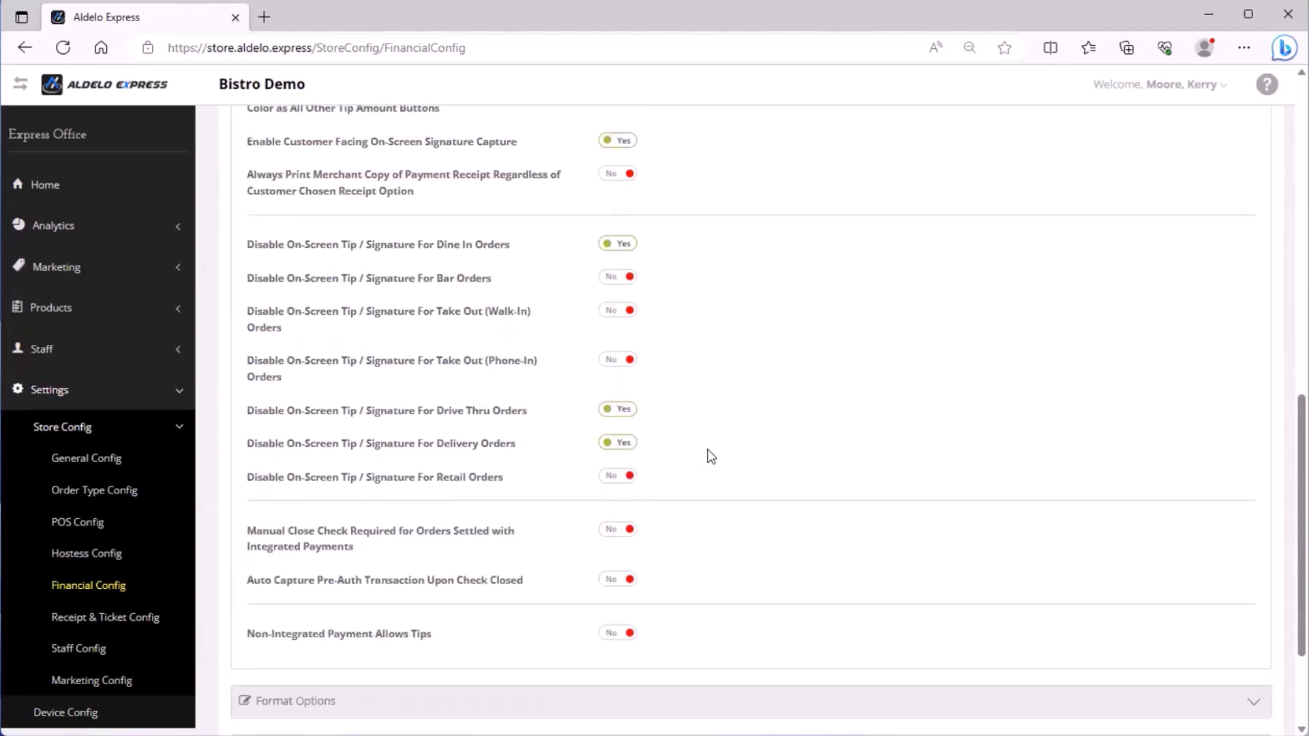
Enable the manual close check requirement for orders settled with integrated payments
scroll(708, 456, down, 3)
scroll(709, 456, up, 3)
click(609, 538)
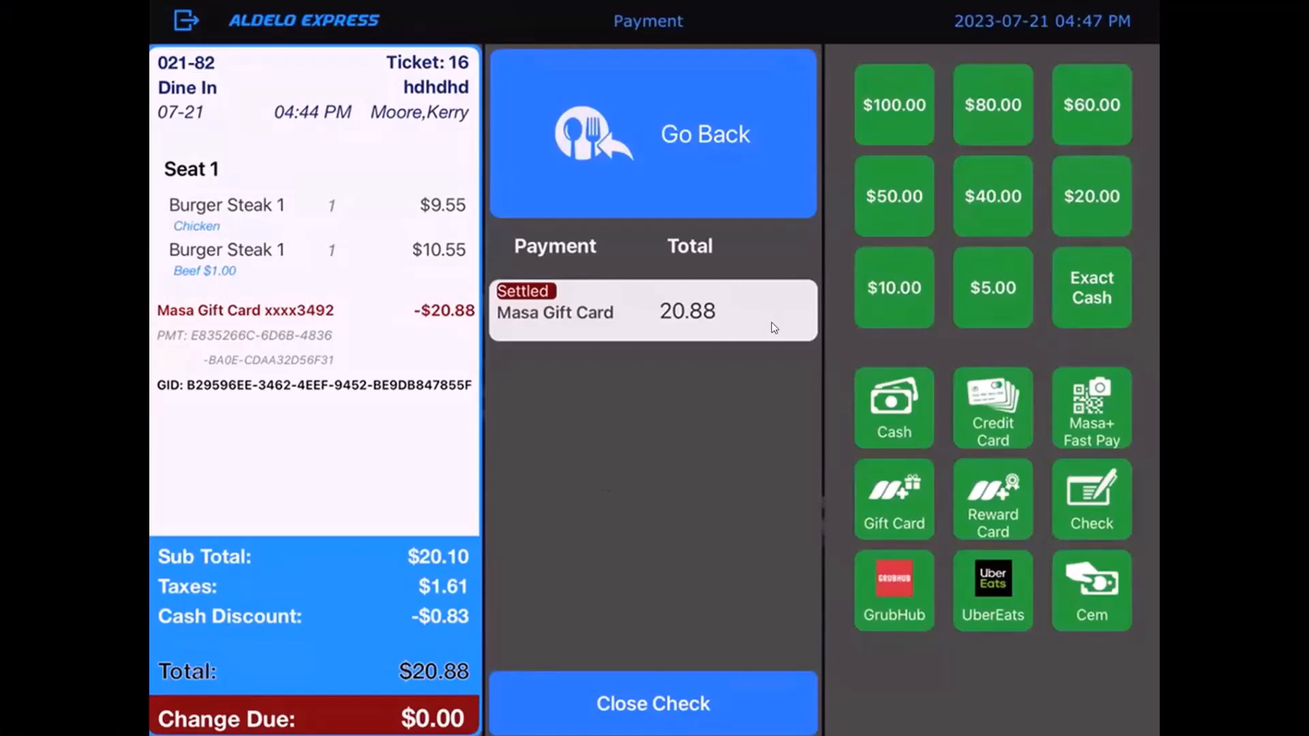
On the POS payment screen, adjust the tip on the settled Masa Gift Card payment to $2.00
scroll(774, 329, right, 5)
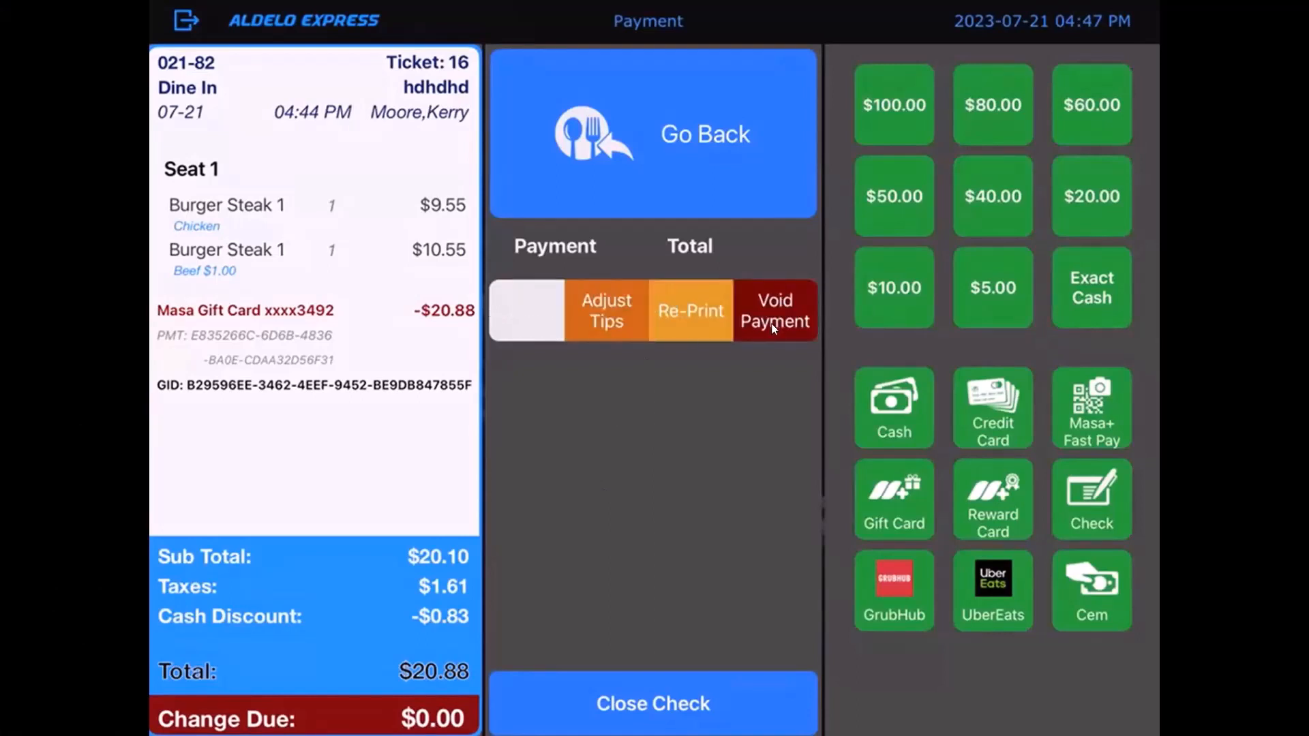
click(693, 332)
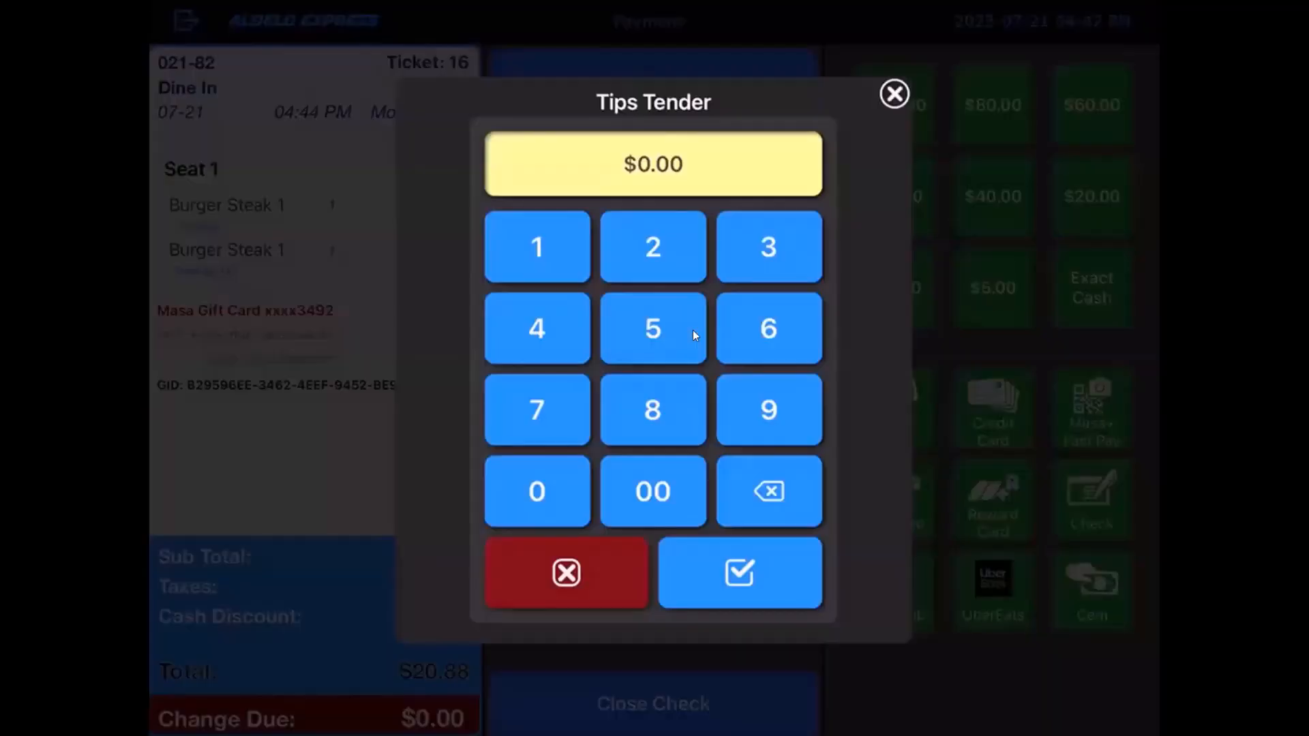
text(200)
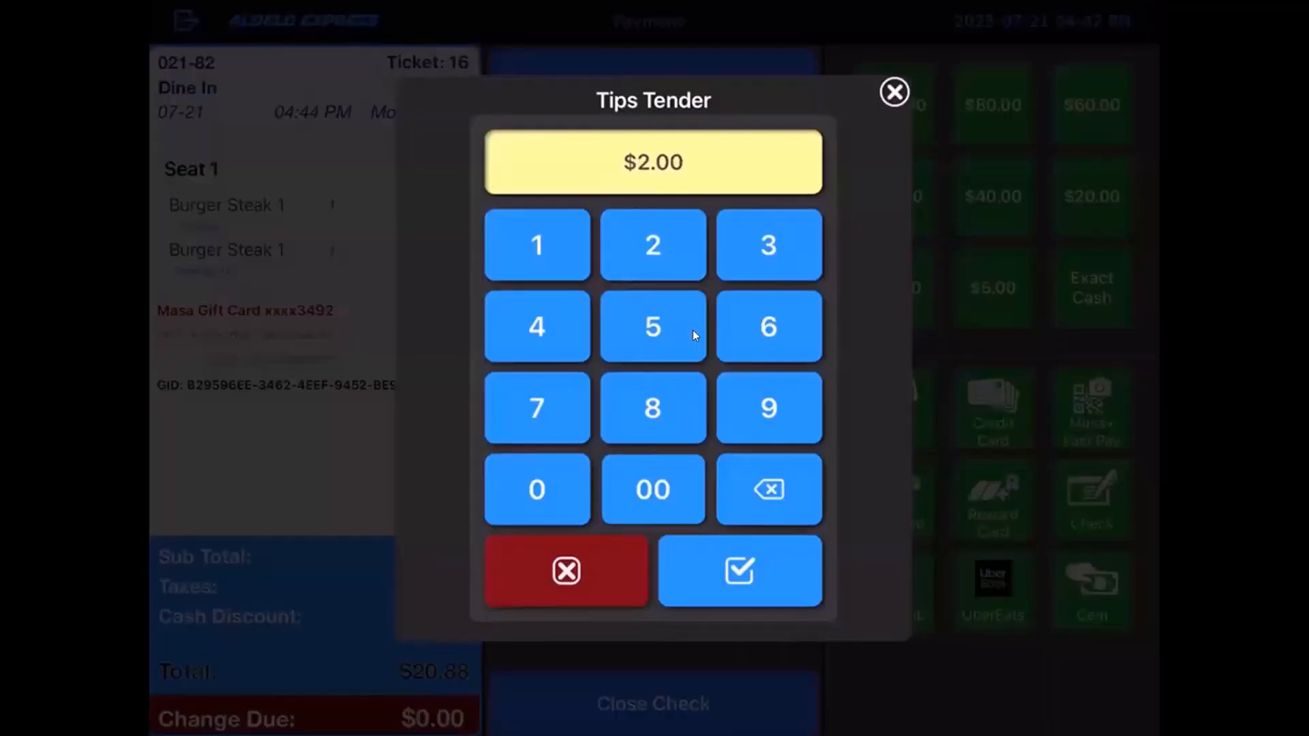
key(Return)
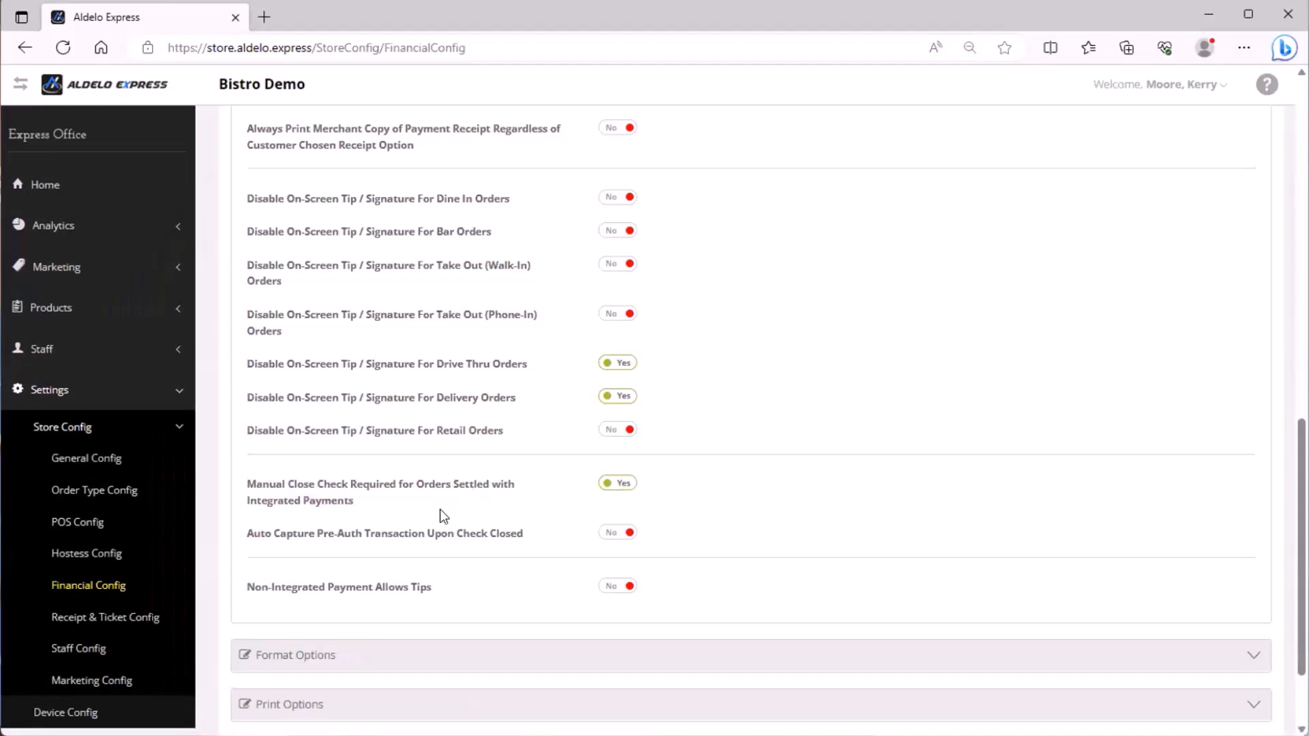
Turn off the manual close check requirement for integrated payments, and review the option to auto capture pre-auth transactions upon check closed
click(617, 484)
drag(247, 534, 402, 536)
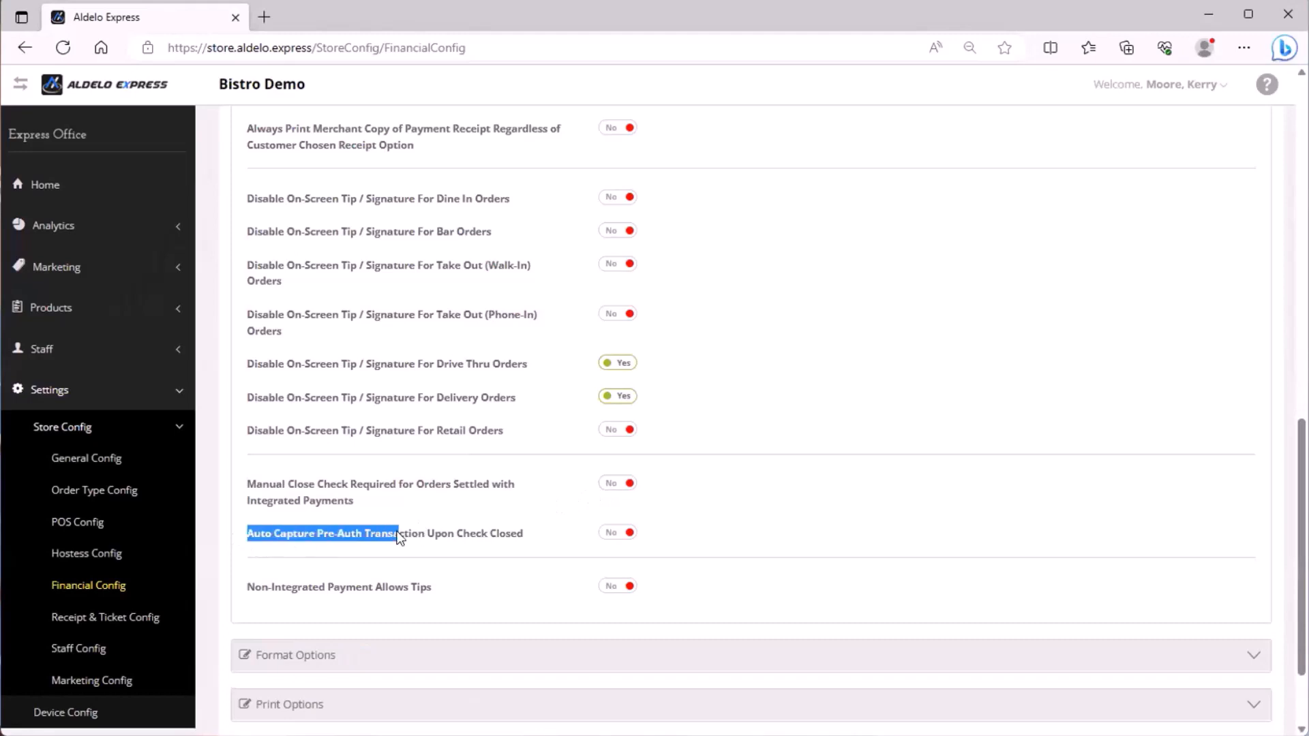
click(367, 551)
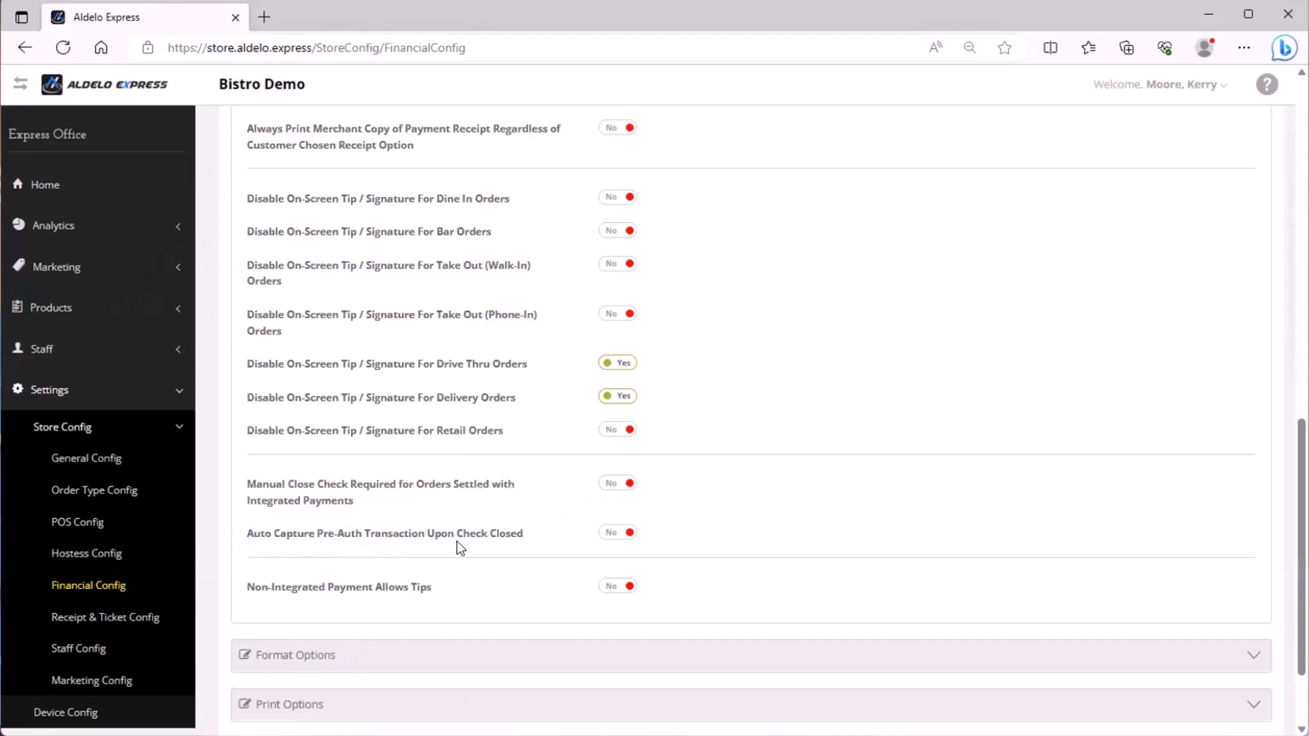
triple_click(350, 534)
click(560, 546)
Toggle the option that allows tips on non-integrated payments on and off
click(612, 588)
click(624, 590)
click(627, 593)
click(628, 593)
In the format options, enable not printing the time, order number and ticket number on the payment receipt
scroll(765, 577, down, 3)
click(333, 537)
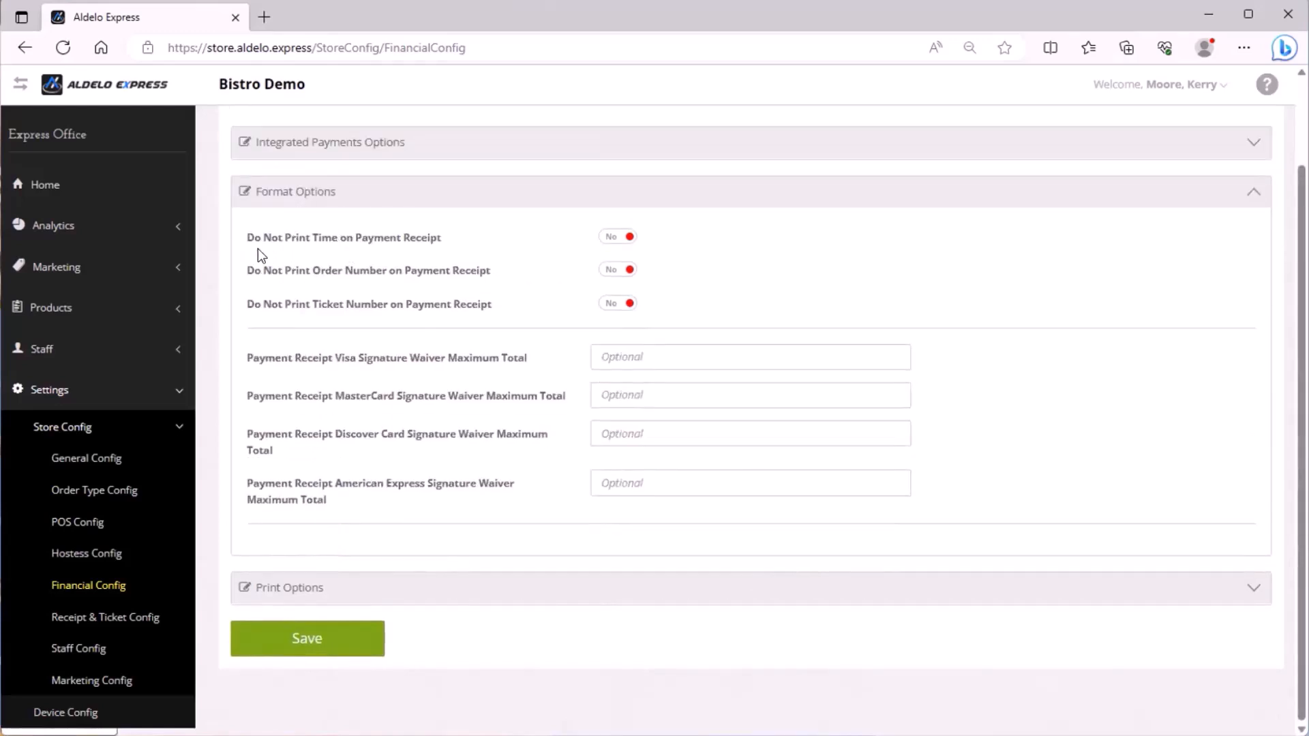
drag(317, 240, 458, 243)
click(337, 255)
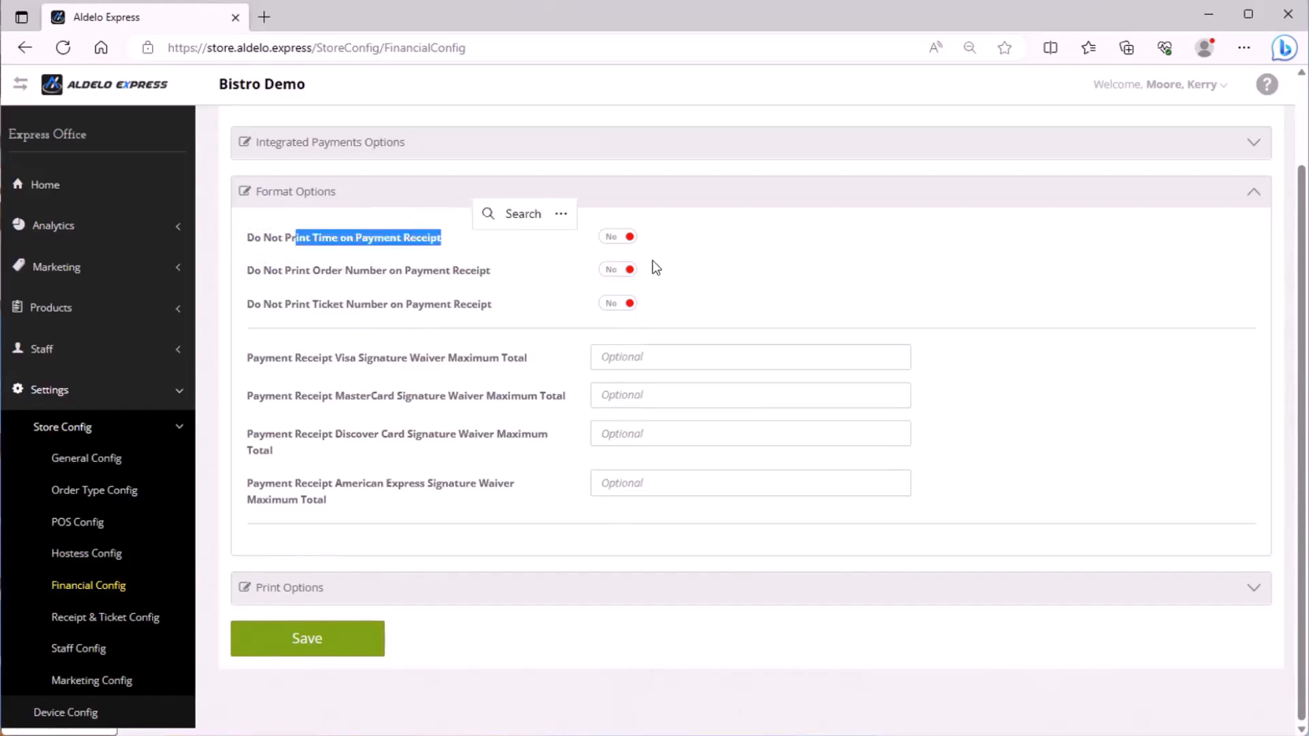
click(616, 240)
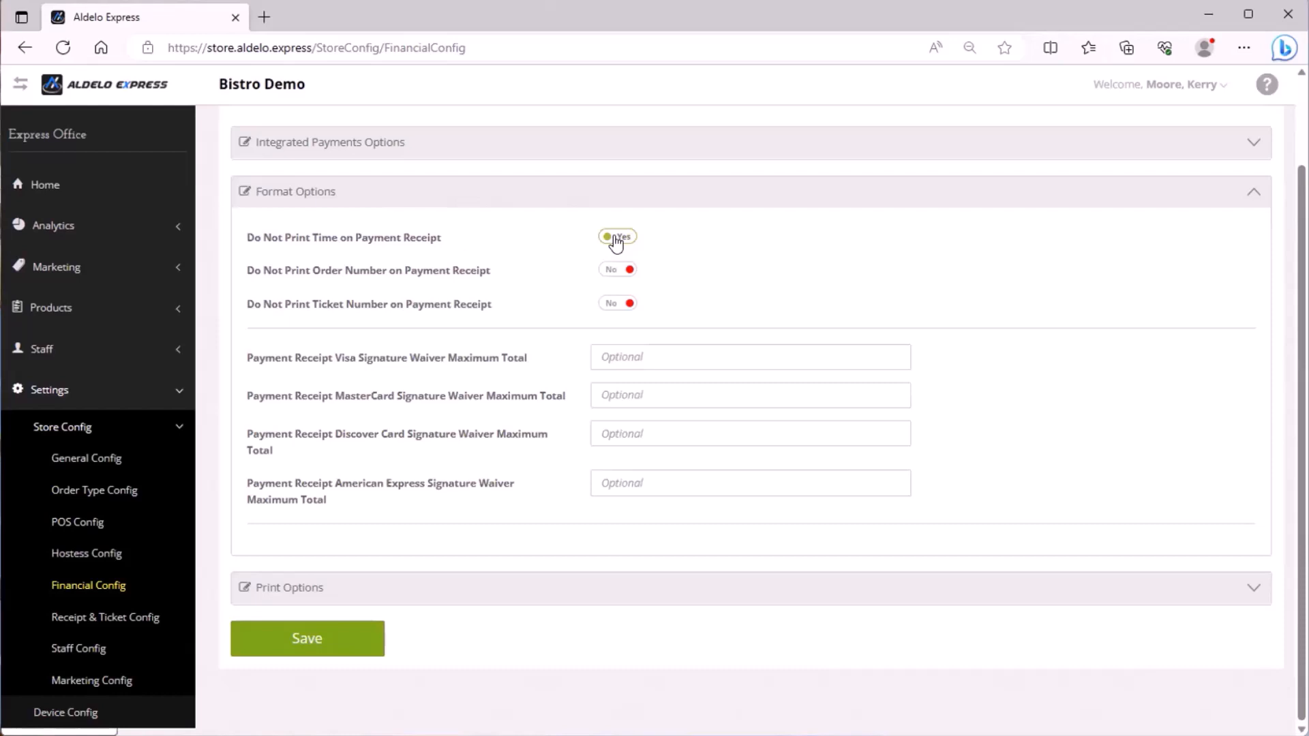
click(622, 269)
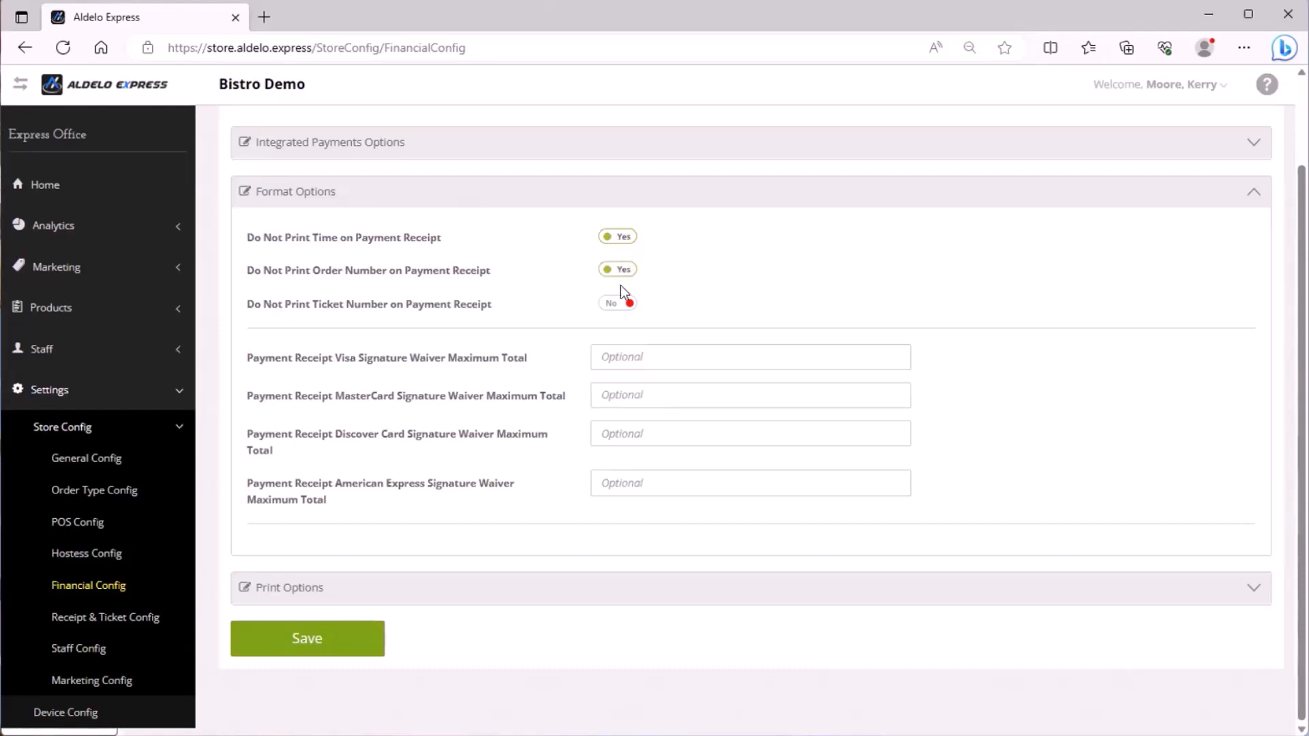
click(621, 305)
Turn the time, order number and ticket number suppression on payment receipts back off
click(619, 236)
click(620, 270)
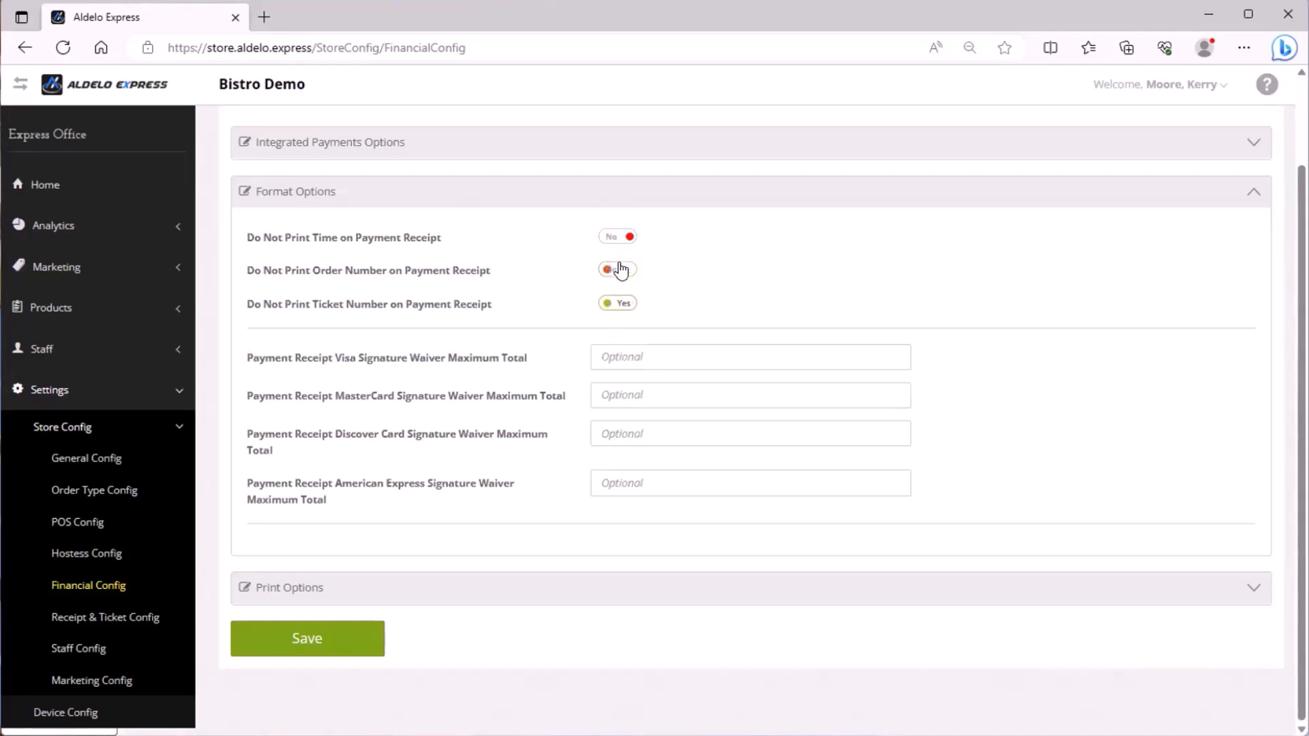
click(621, 308)
Set the payment receipt signature waiver maximum total to 25 for Visa, MasterCard, Discover Card and American Express
triple_click(333, 368)
click(370, 386)
click(675, 358)
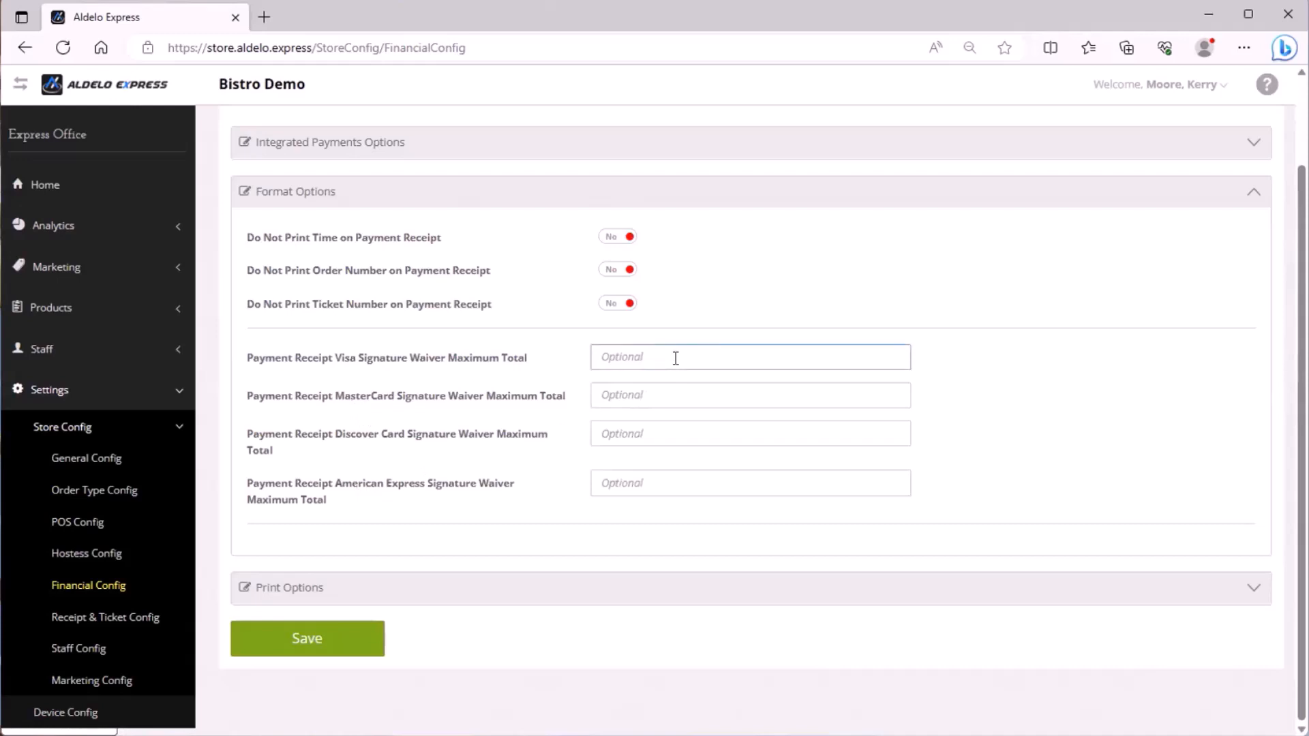
text(25)
key(Tab)
text(25)
key(Tab)
text(25)
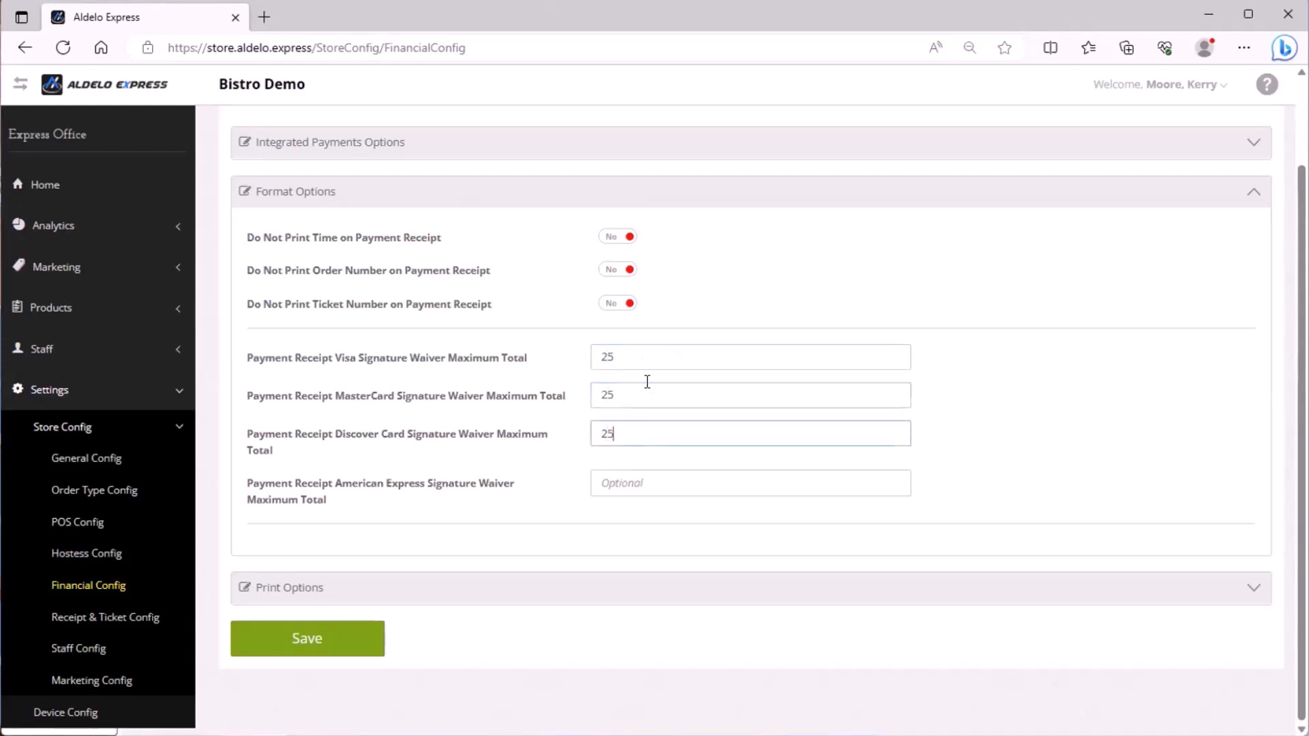
key(Tab)
text(25)
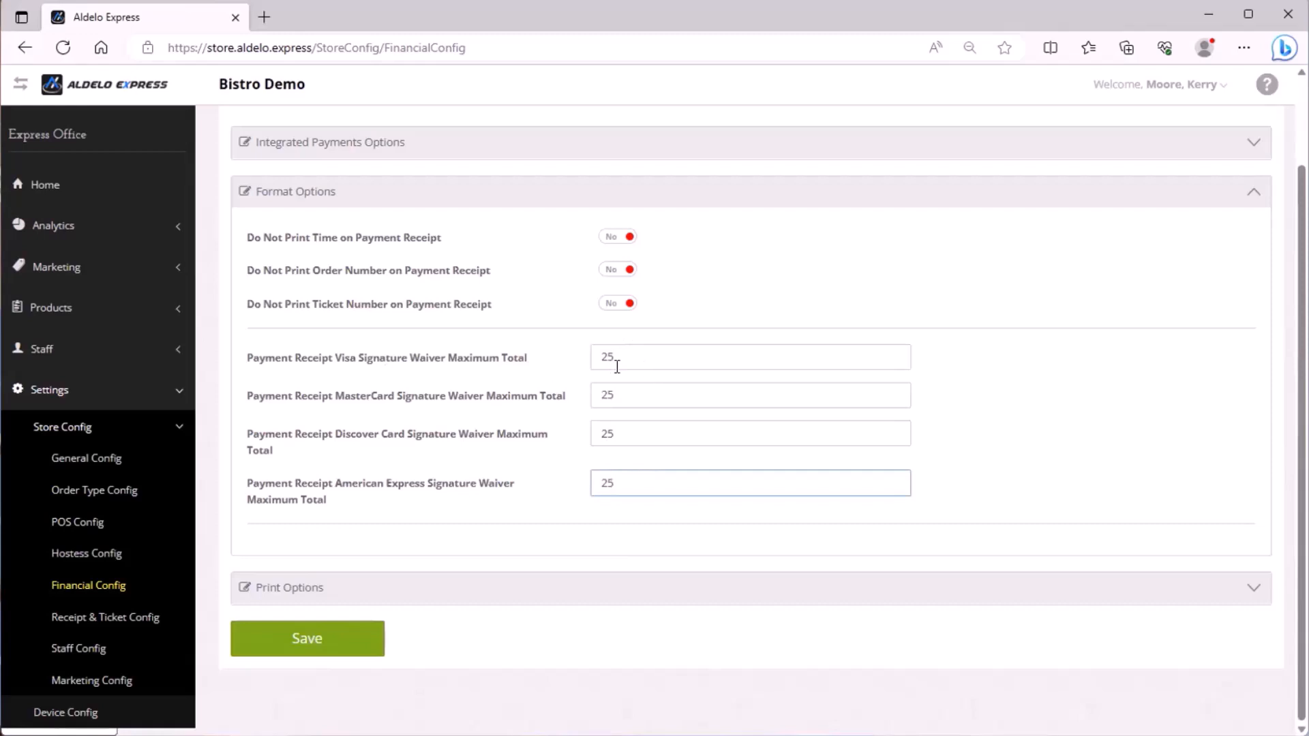
drag(600, 356, 765, 366)
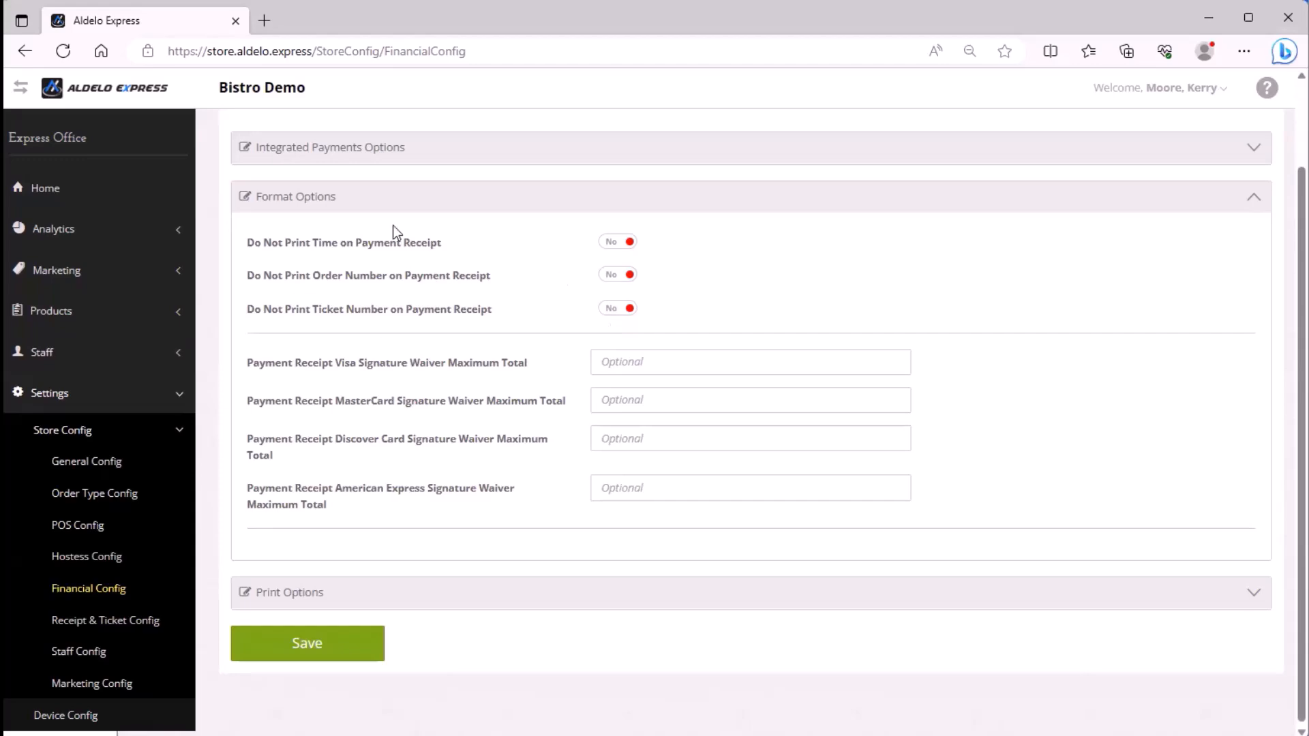
Disable customer-facing on-screen tip suggestion and entry in the integrated payments options
click(336, 147)
scroll(463, 346, down, 5)
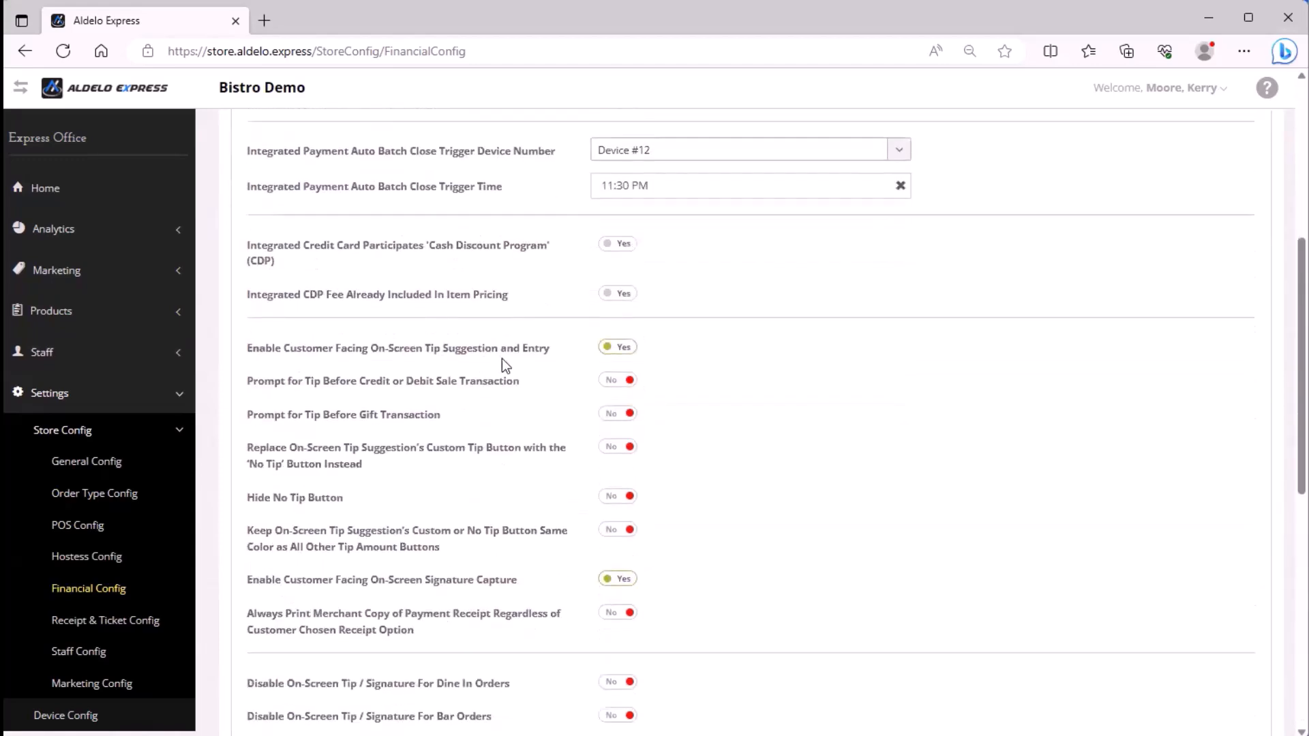
click(613, 349)
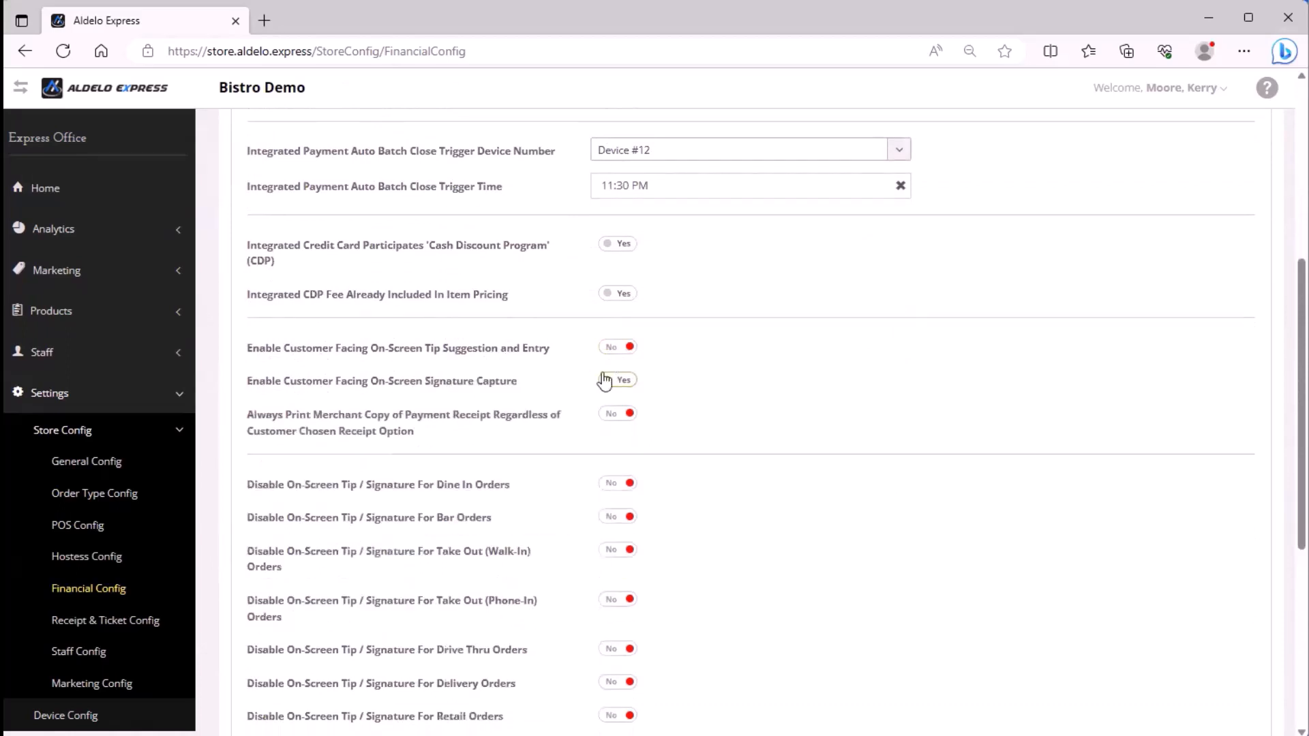
Review the tip line and suggested tips settings in the format options, and save the financial configuration
scroll(526, 383, up, 1)
scroll(526, 375, up, 5)
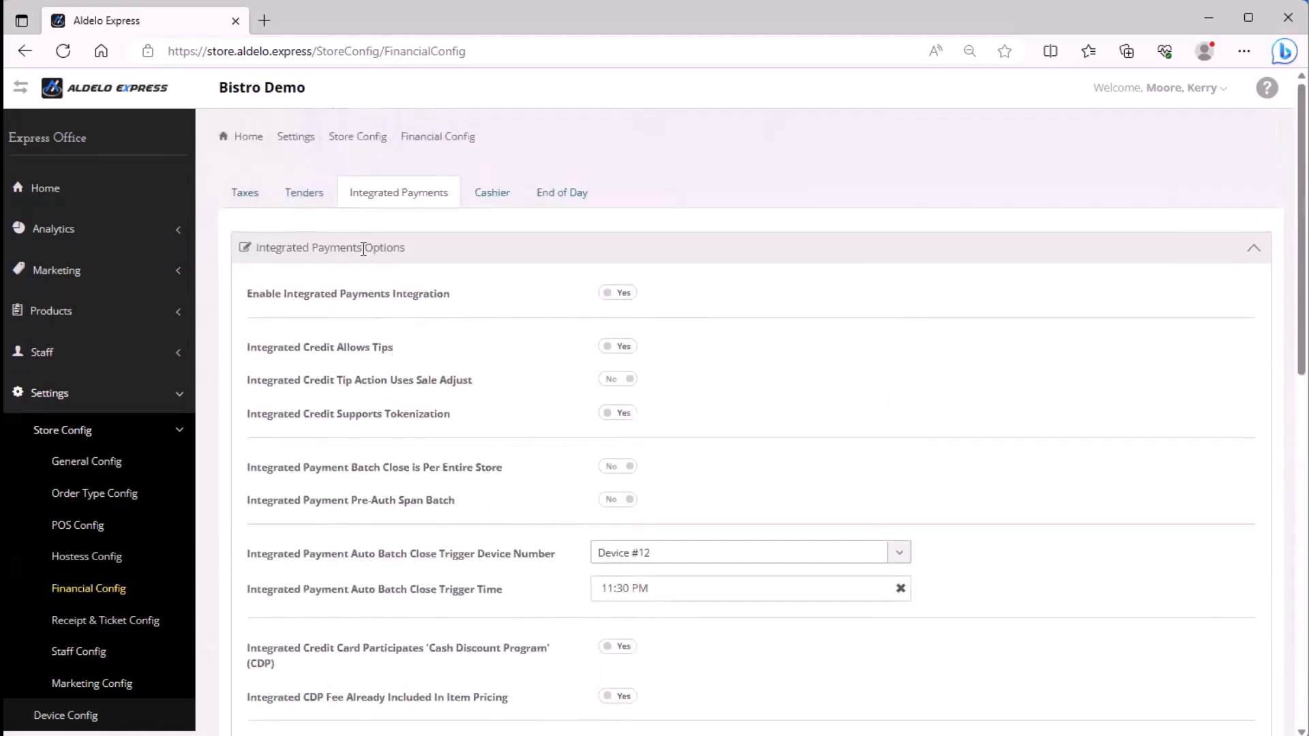
click(368, 256)
click(323, 297)
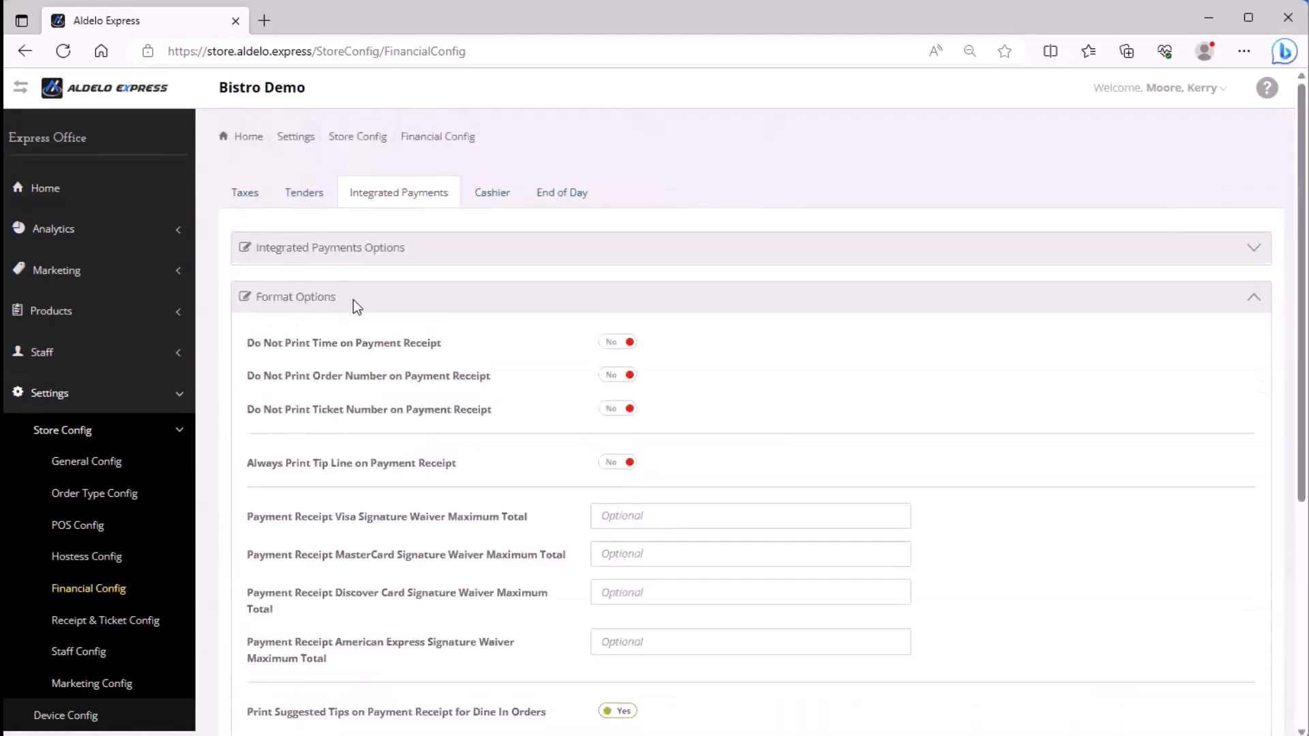
scroll(499, 327, down, 3)
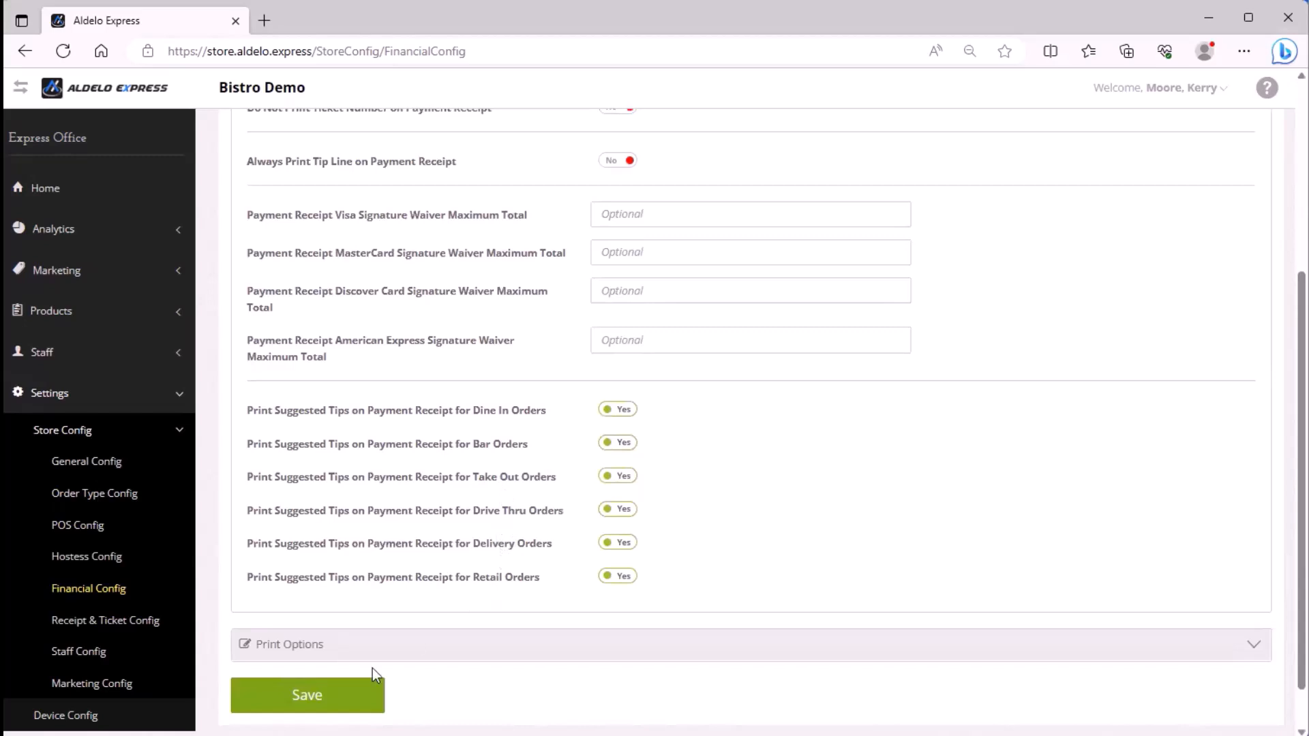
click(323, 692)
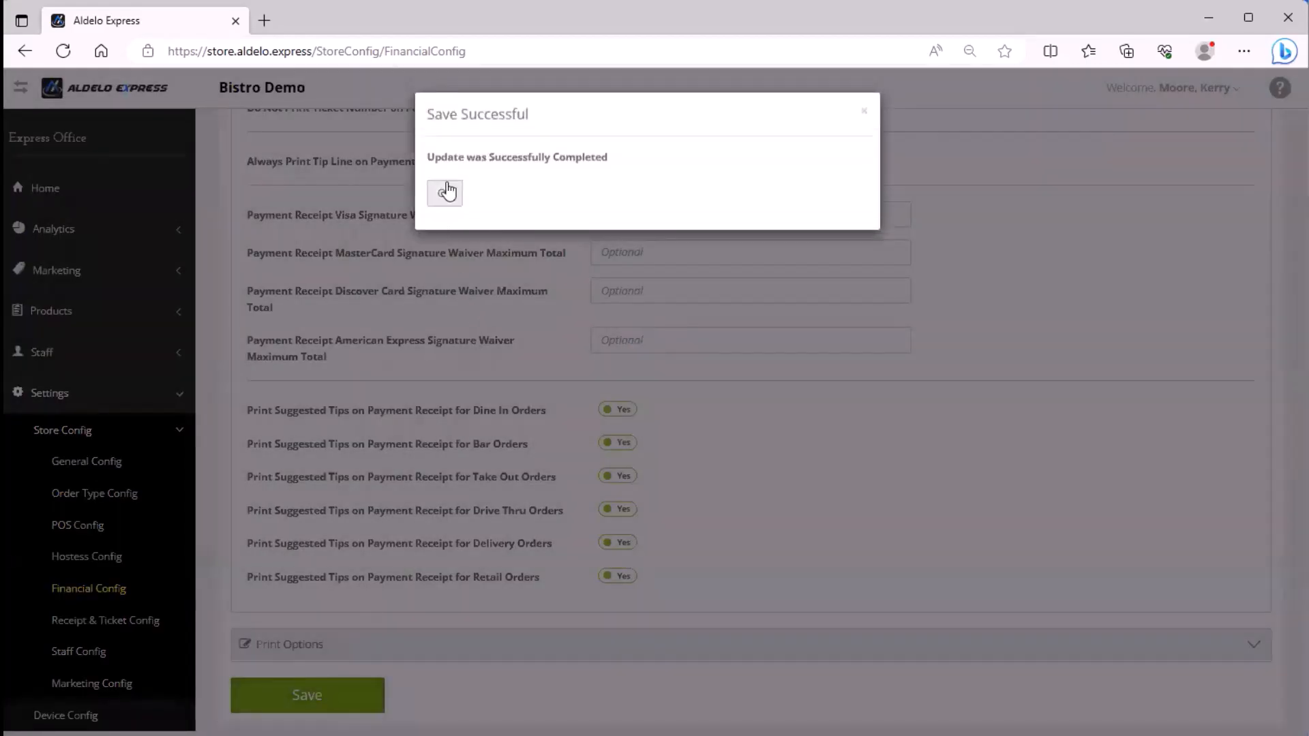
click(446, 192)
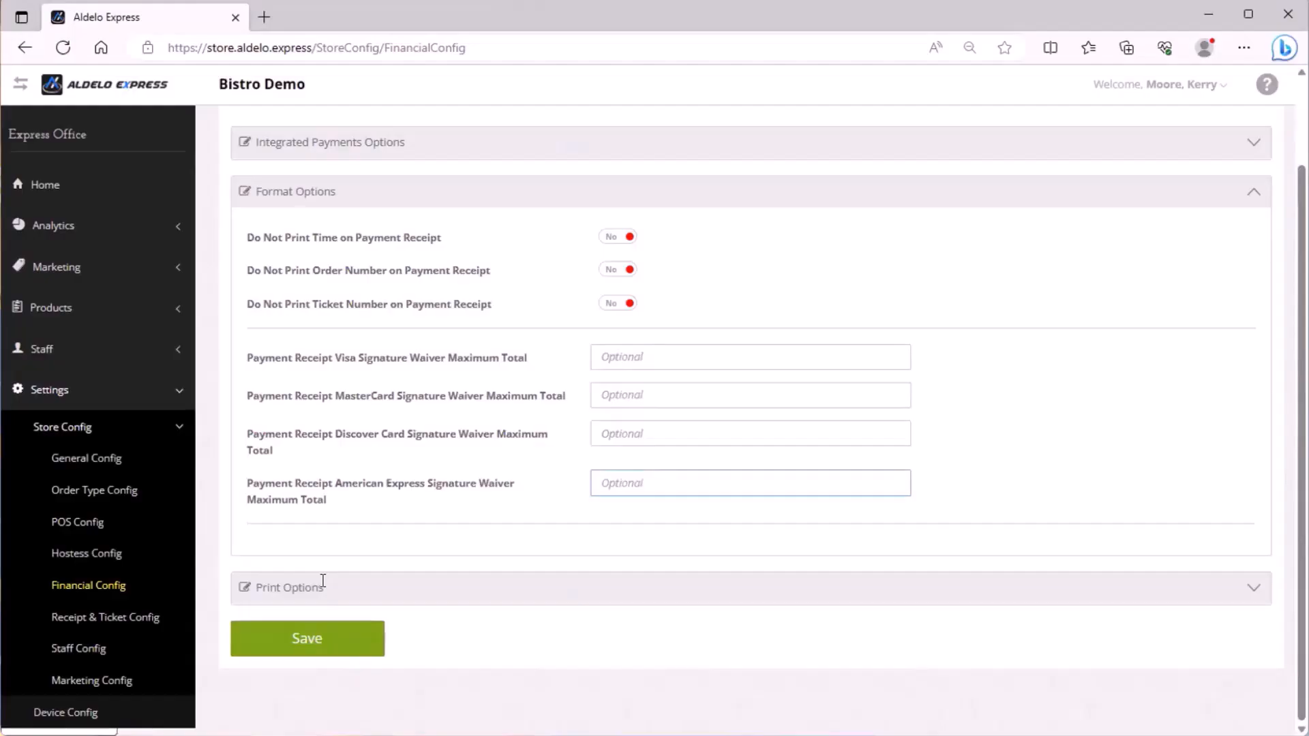
In the print options, toggle printing two copies of the payment receipt on and off, and disable receipt auto print upon authorization for dine in orders
click(321, 584)
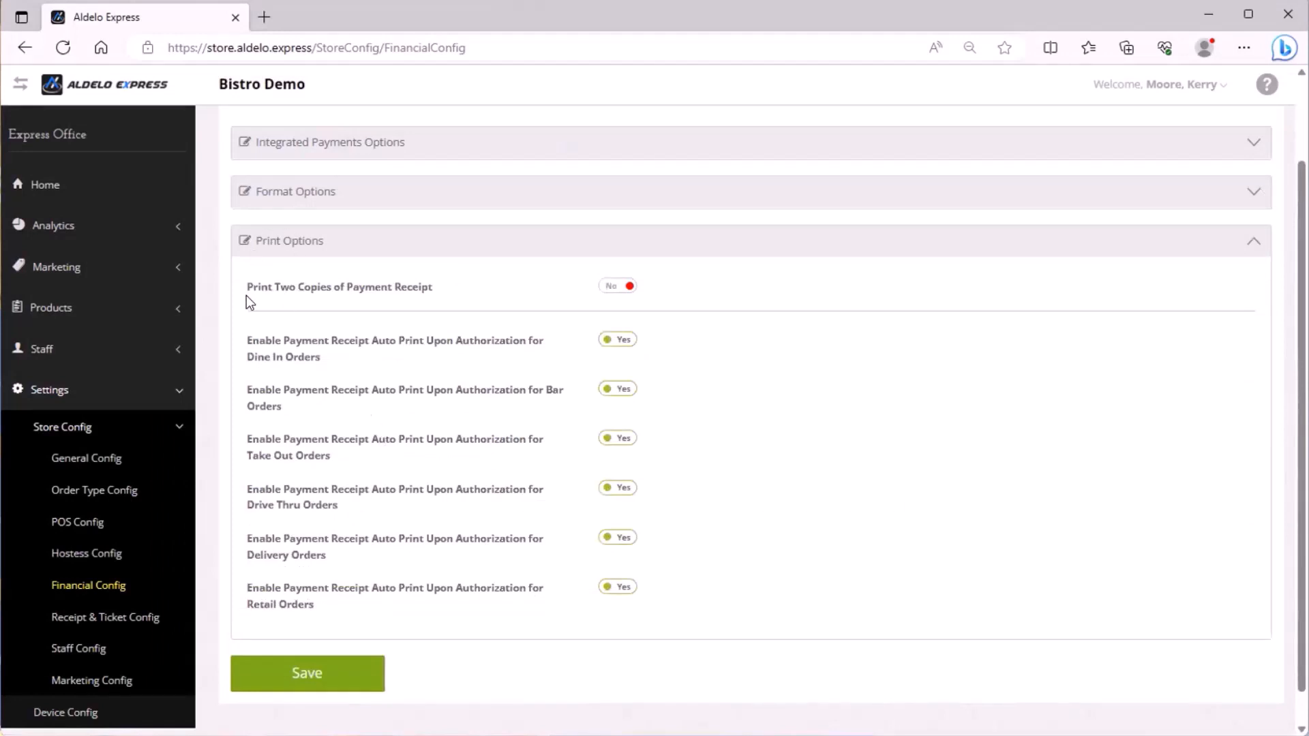
drag(247, 297, 443, 315)
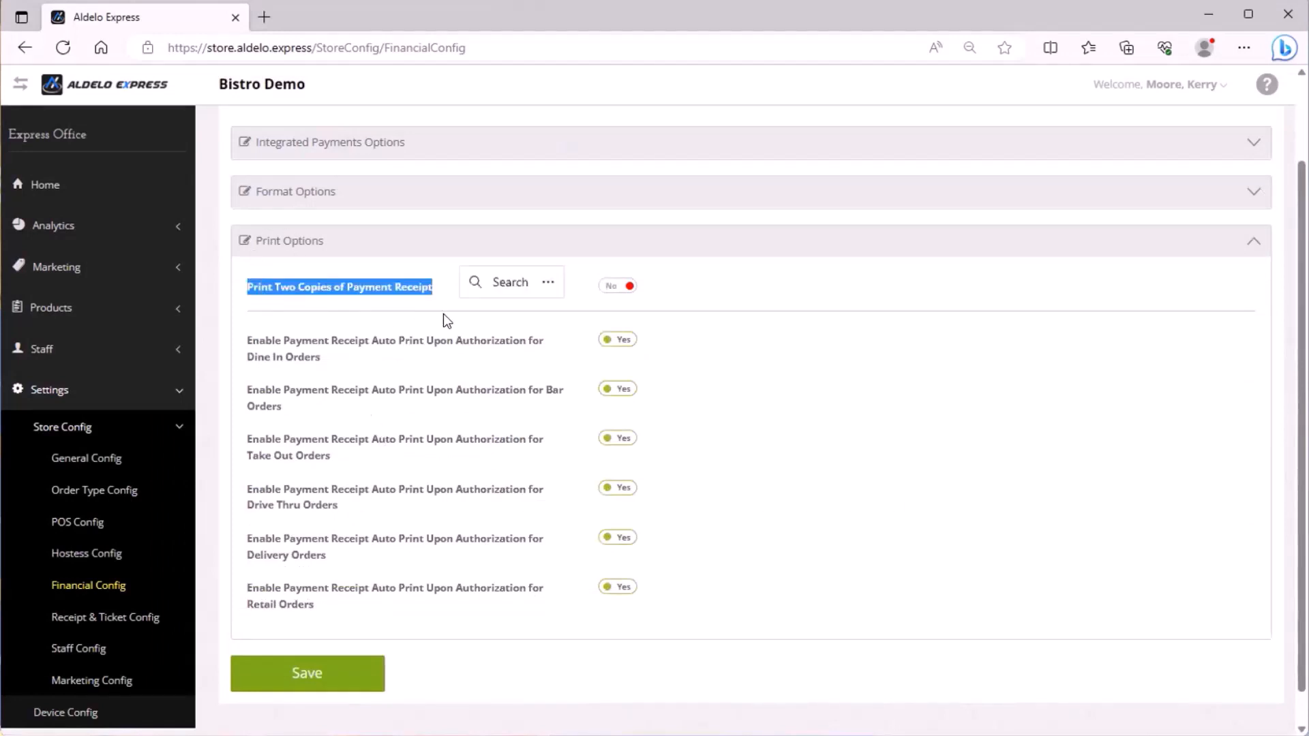
click(444, 315)
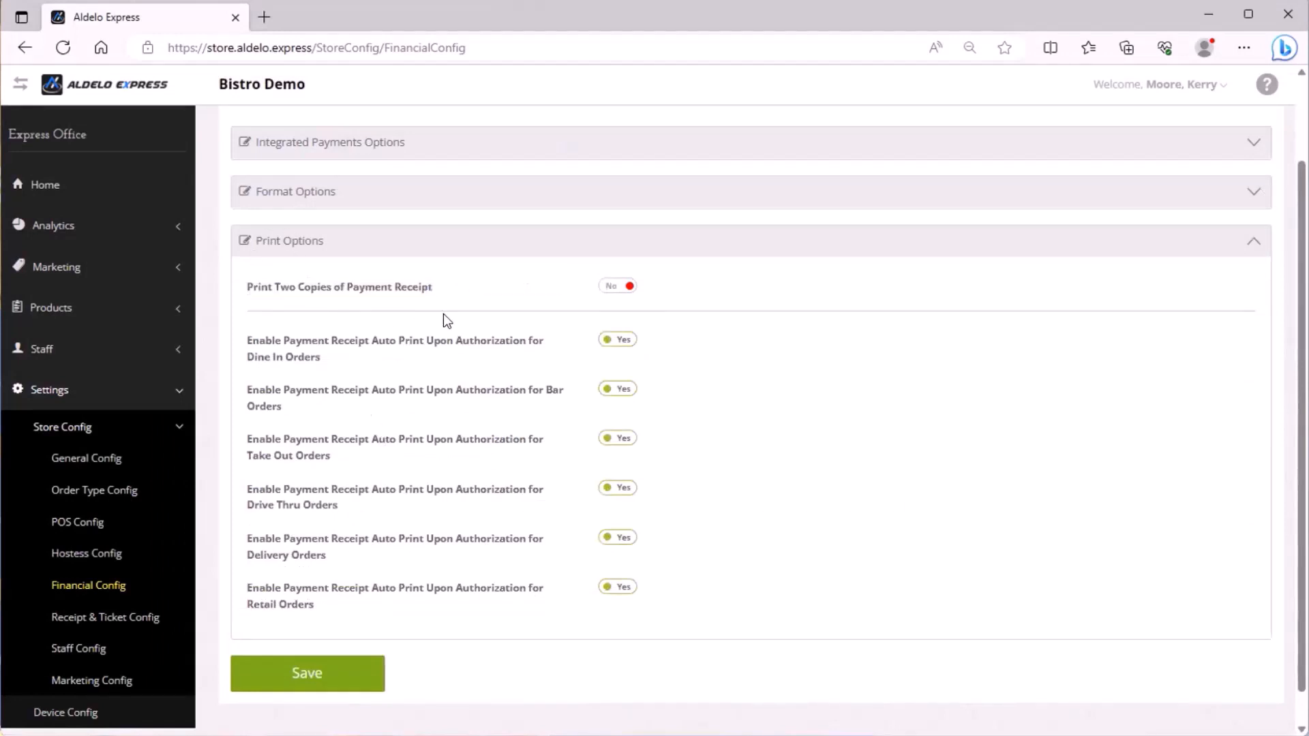
click(623, 287)
click(624, 287)
click(617, 340)
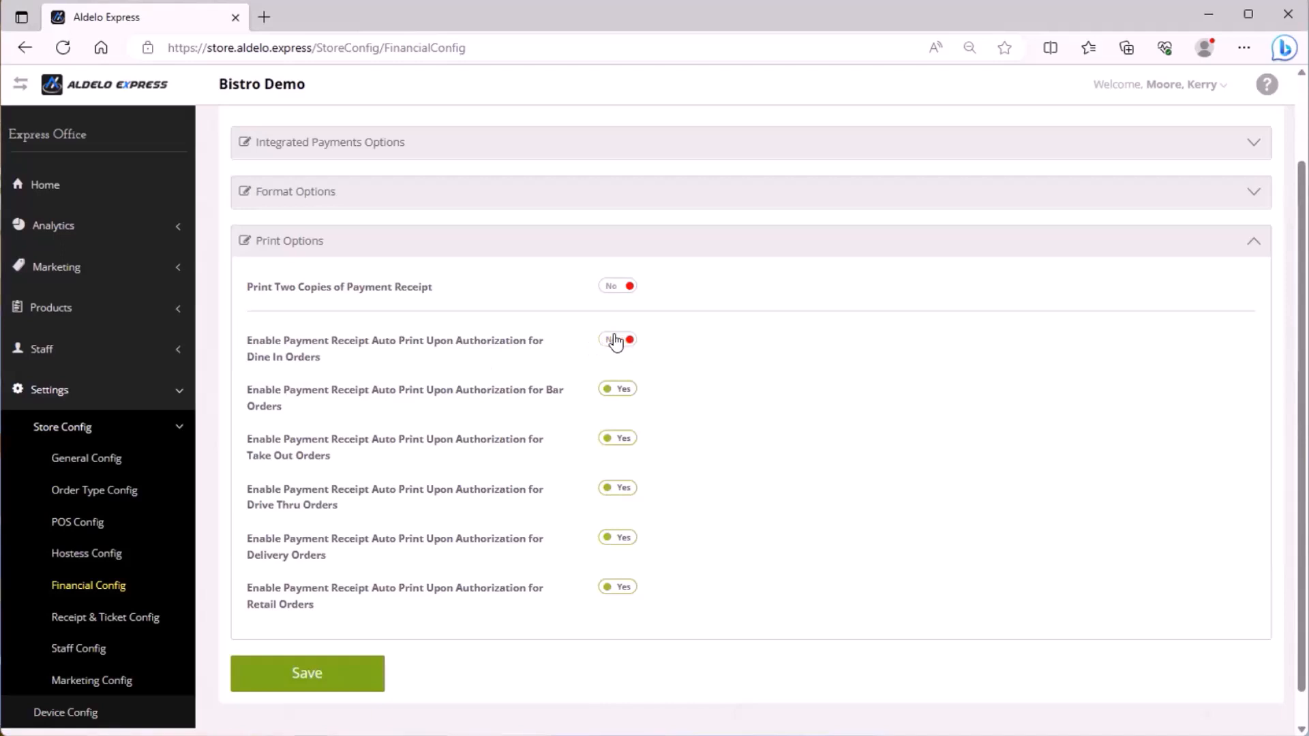